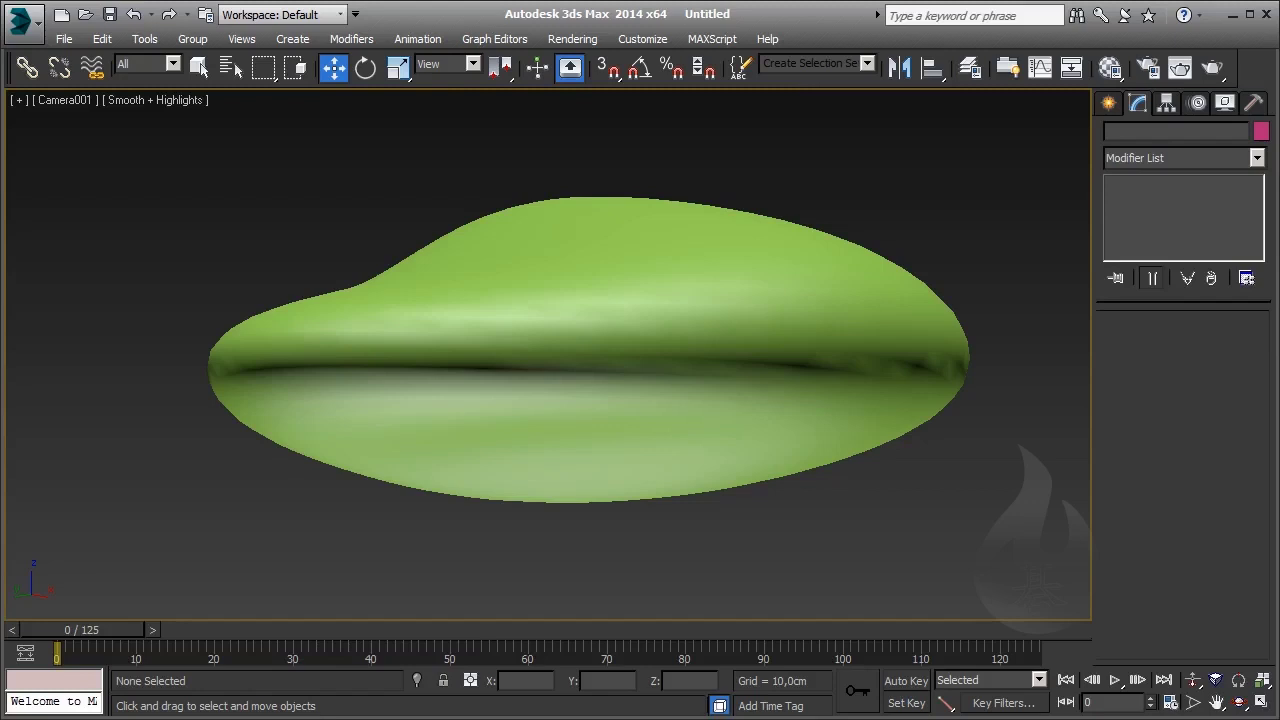
- Switch to a zoomed-out Perspective view and list the Create panel's Particle Systems category
key(p)
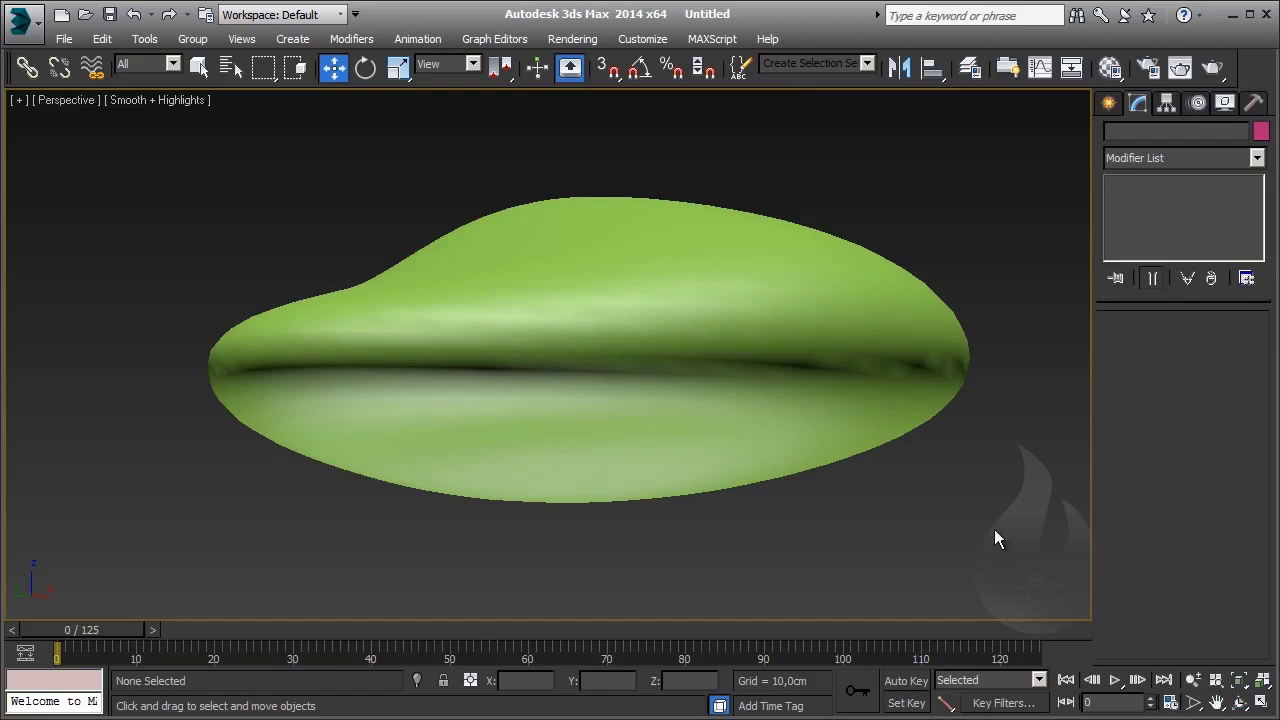
mouse_move(762, 585)
alt+middle_down()
mouse_move(627, 519)
mouse_move(651, 540)
mouse_move(666, 503)
mouse_move(618, 519)
alt+middle_up()
scroll(627, 519, down, 5)
click(1109, 103)
click(1175, 166)
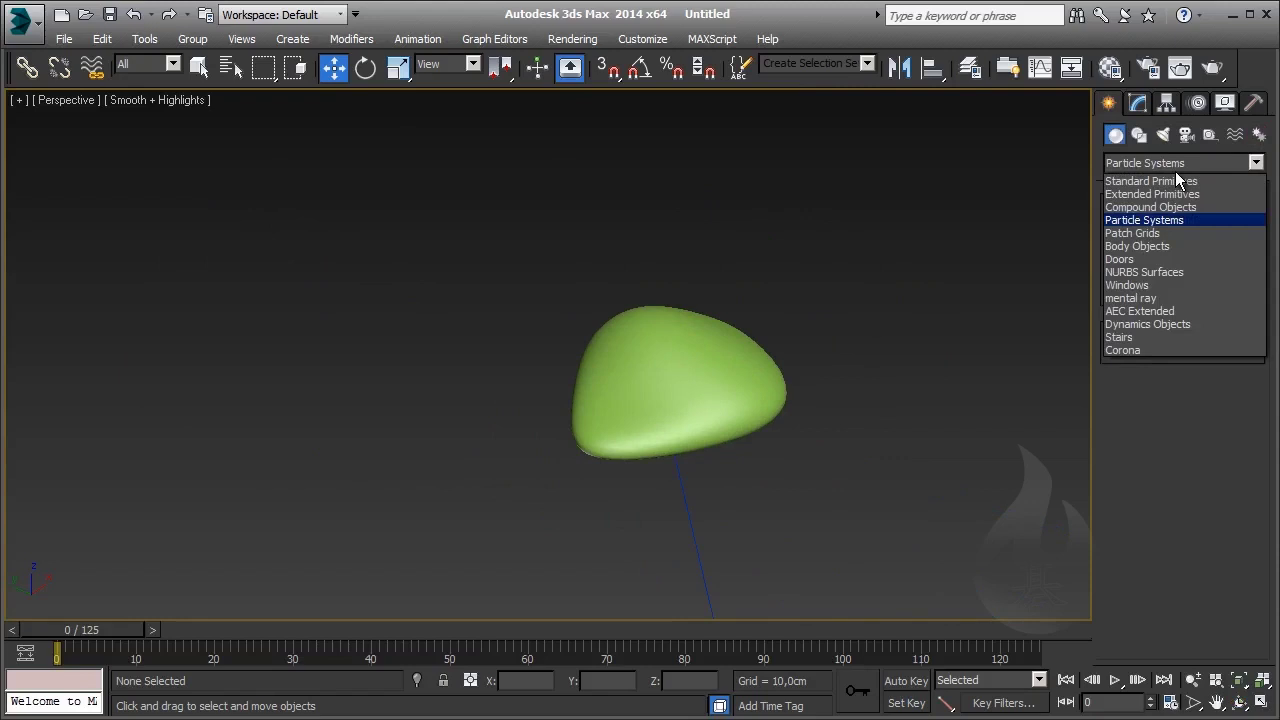
- Create a PCloud emitter box left of the green blob and open its parameters in the Modify panel
click(1189, 219)
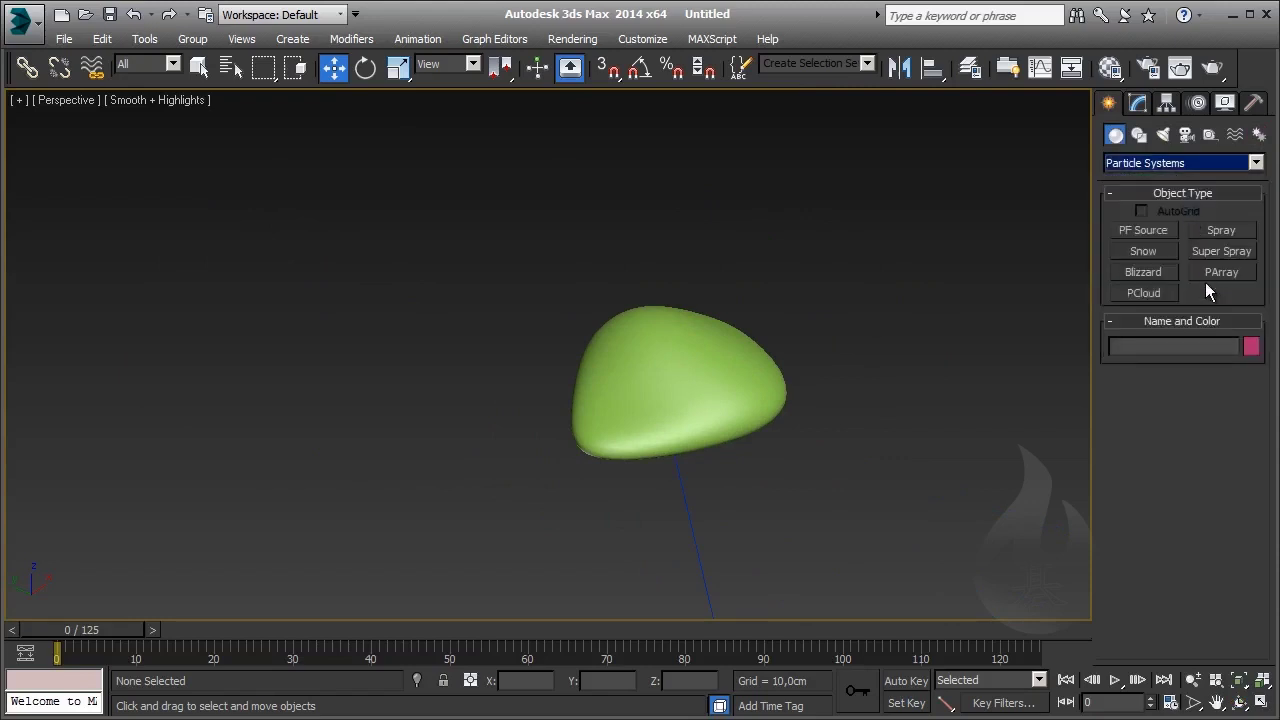
click(1143, 293)
drag(423, 451, 398, 485)
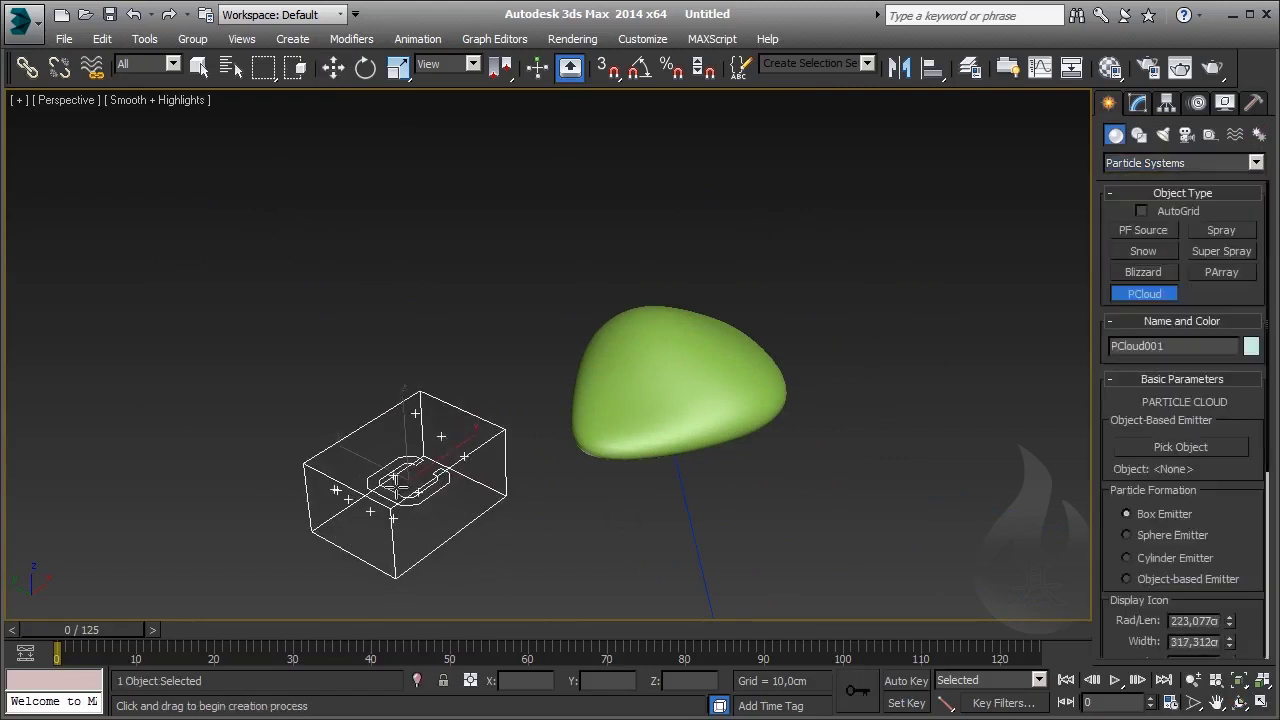
key(w)
middle_drag(488, 490, 480, 466)
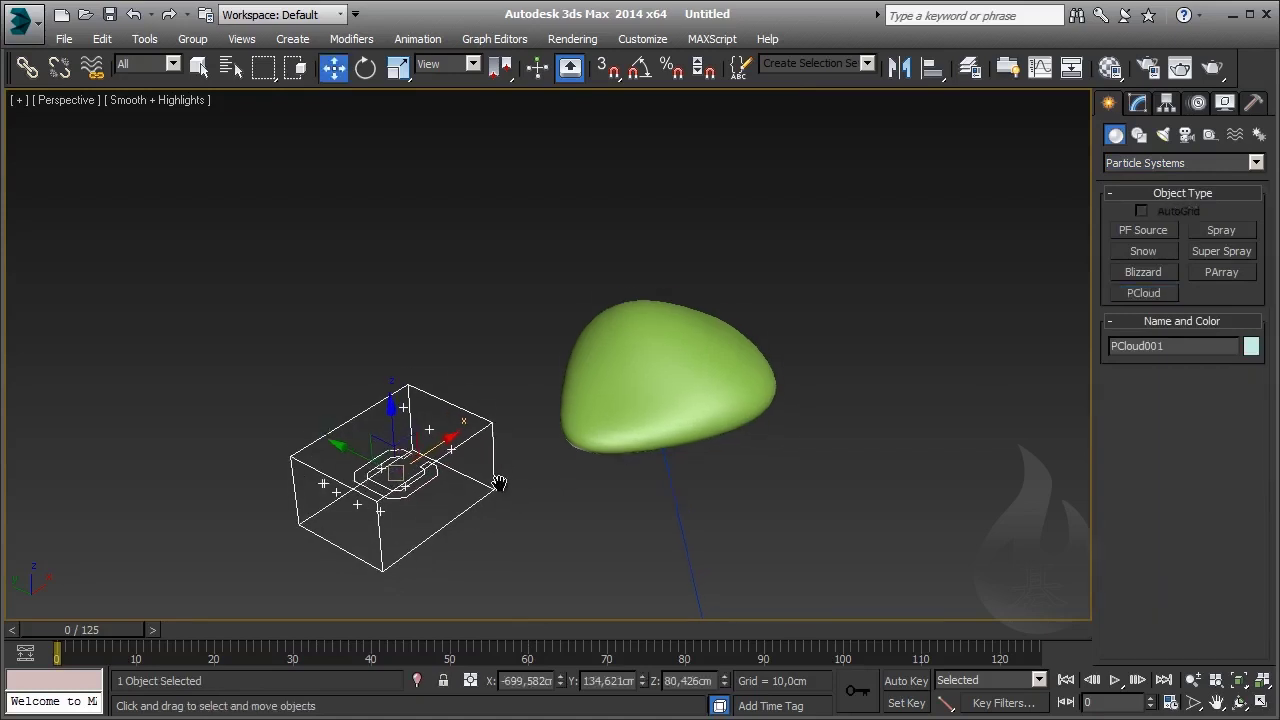
click(1137, 120)
drag(1240, 345, 1250, 712)
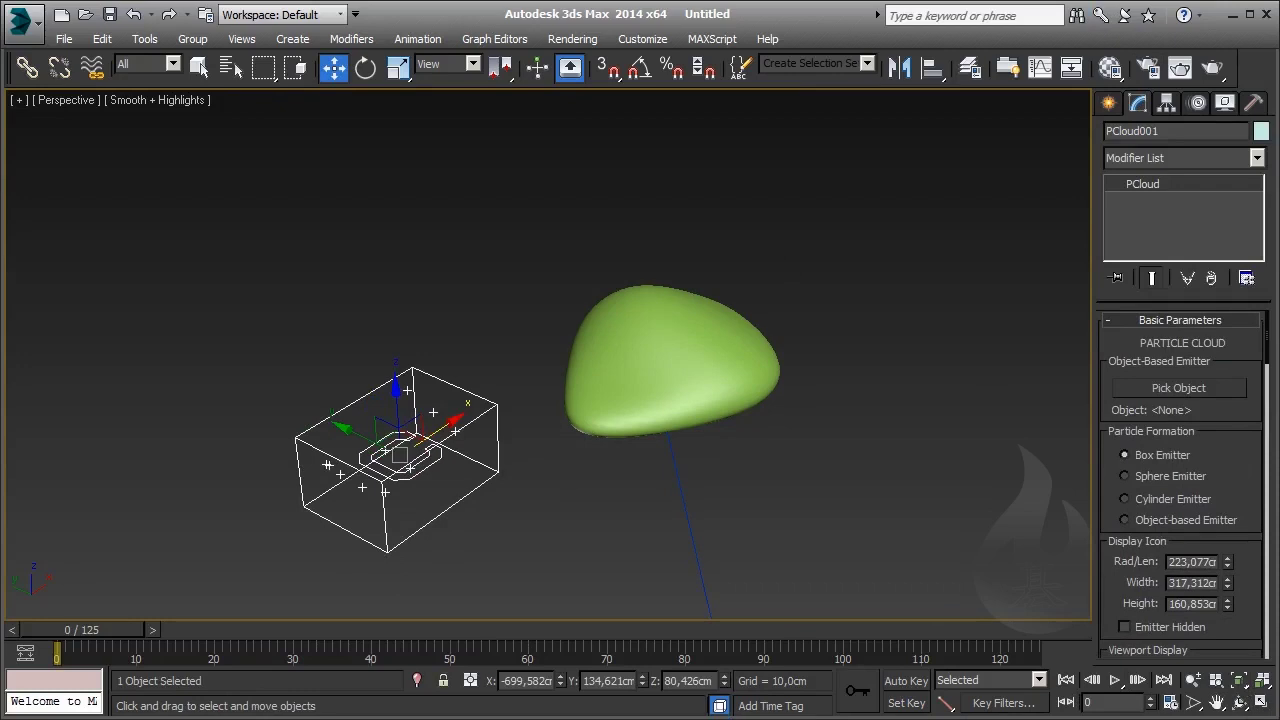
- Pick the green blob Sphere001 as PCloud001's emitter object
click(1183, 392)
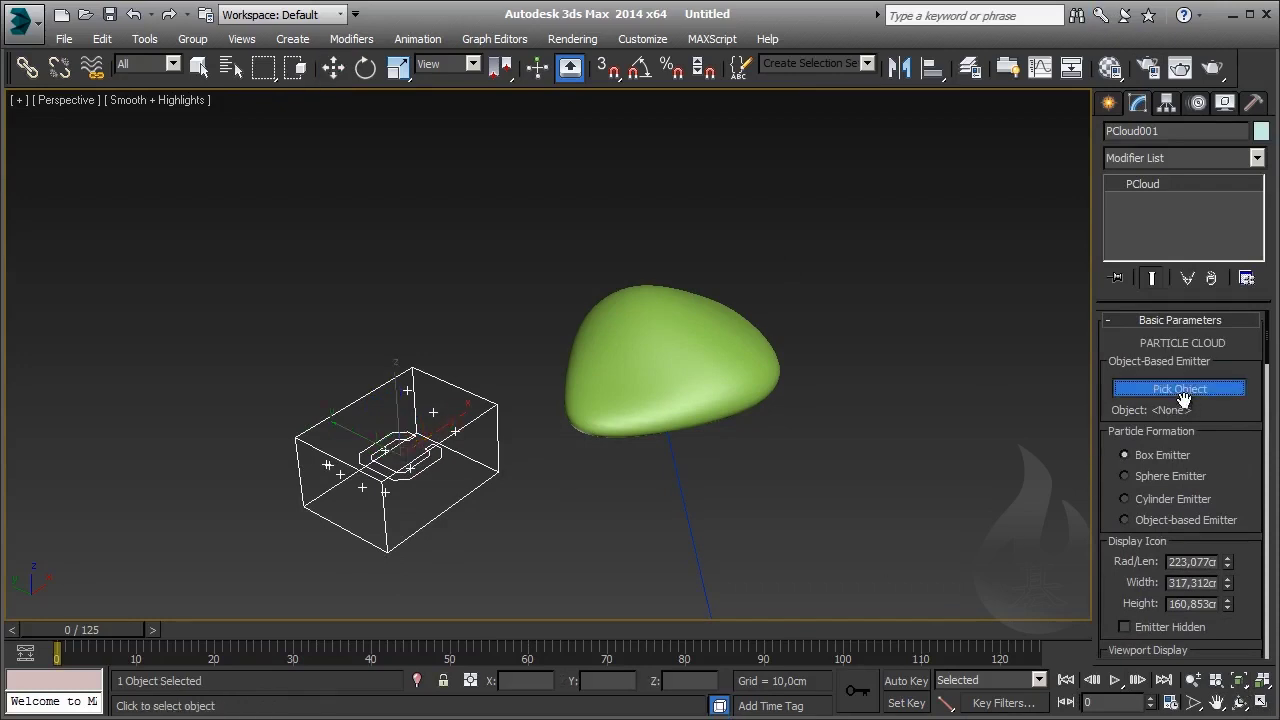
click(703, 366)
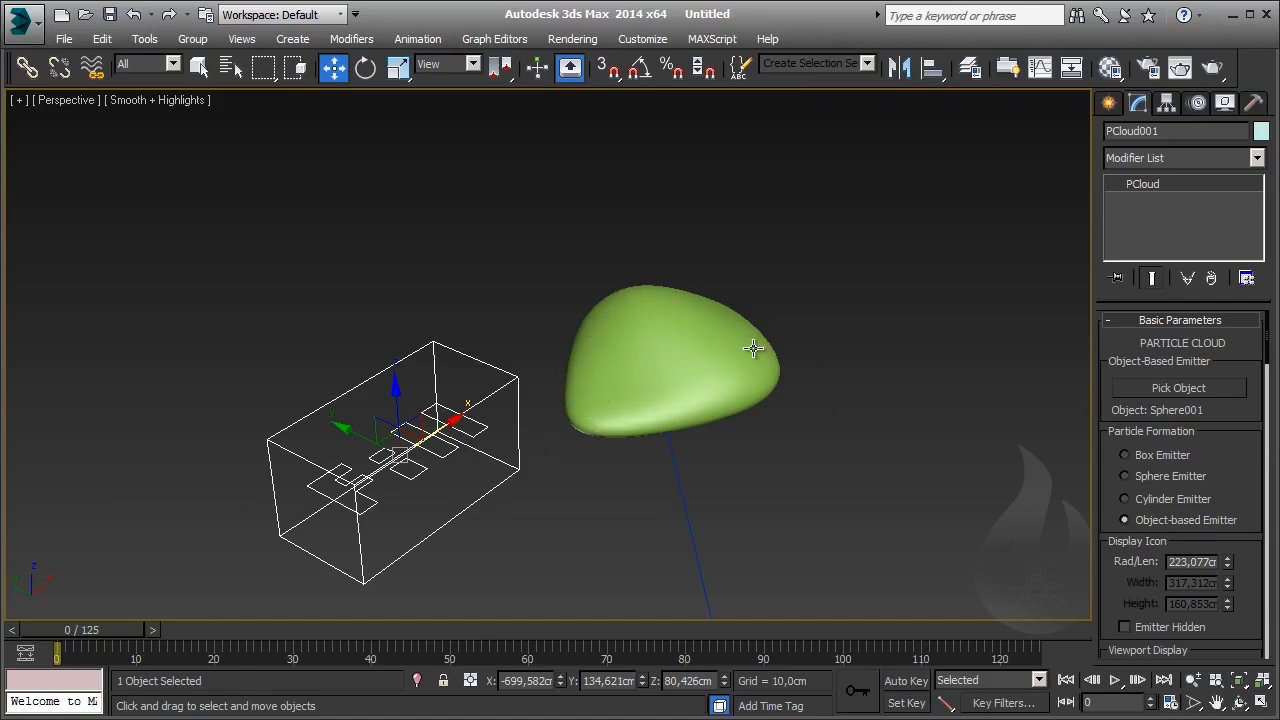
- Show the scene in wireframe from a side angle at frame 3 to see particle markers on the blob
key(F3)
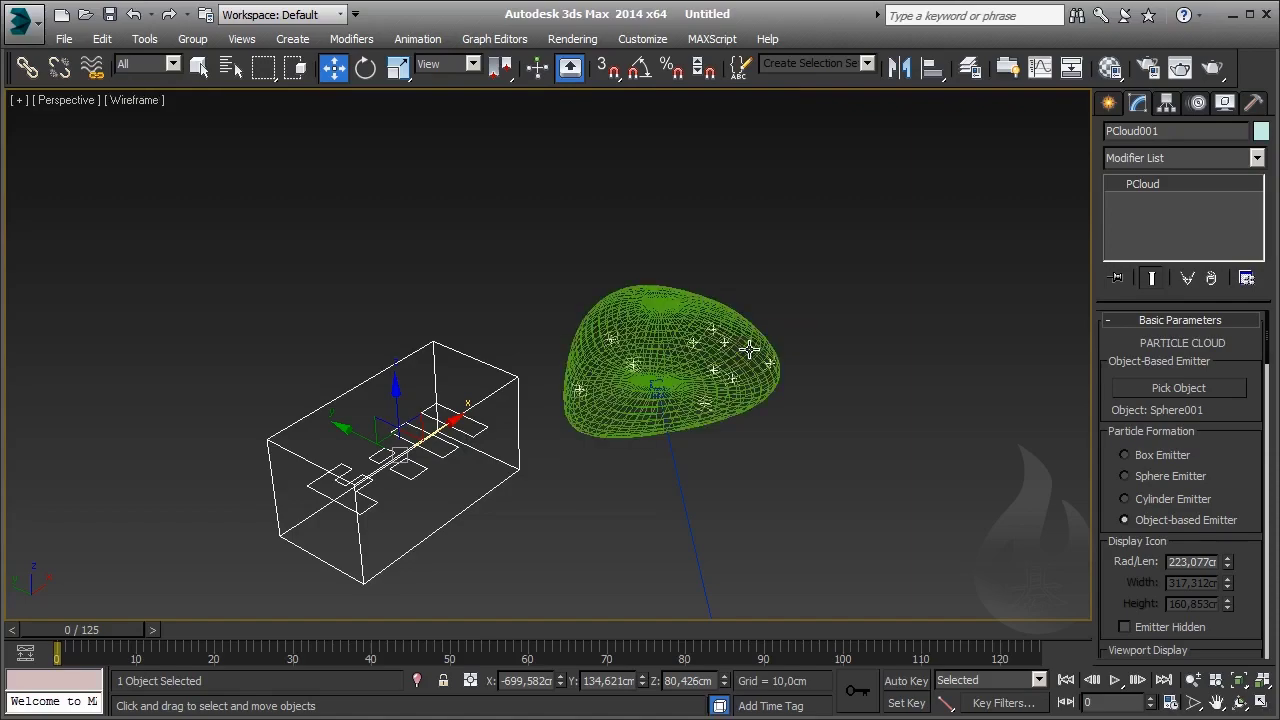
middle_drag(733, 347, 729, 347)
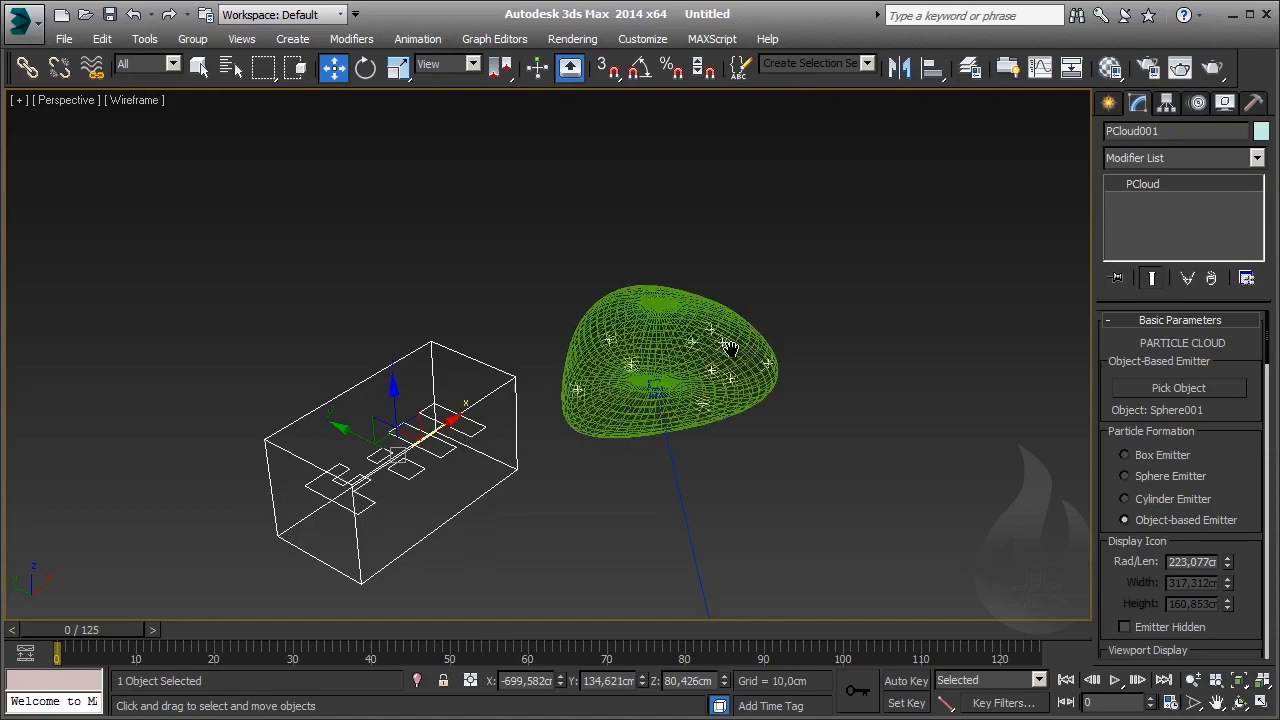
scroll(700, 358, up, 5)
scroll(510, 395, up, 2)
scroll(545, 363, up, 2)
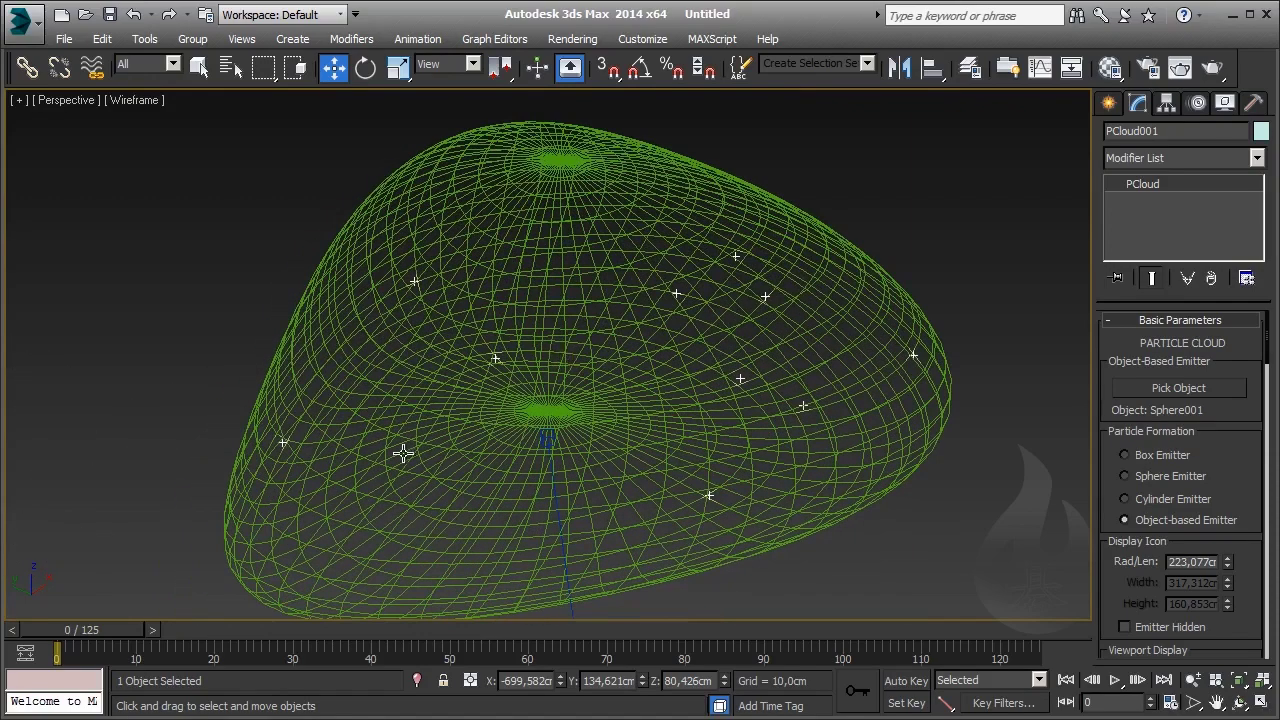
click(712, 405)
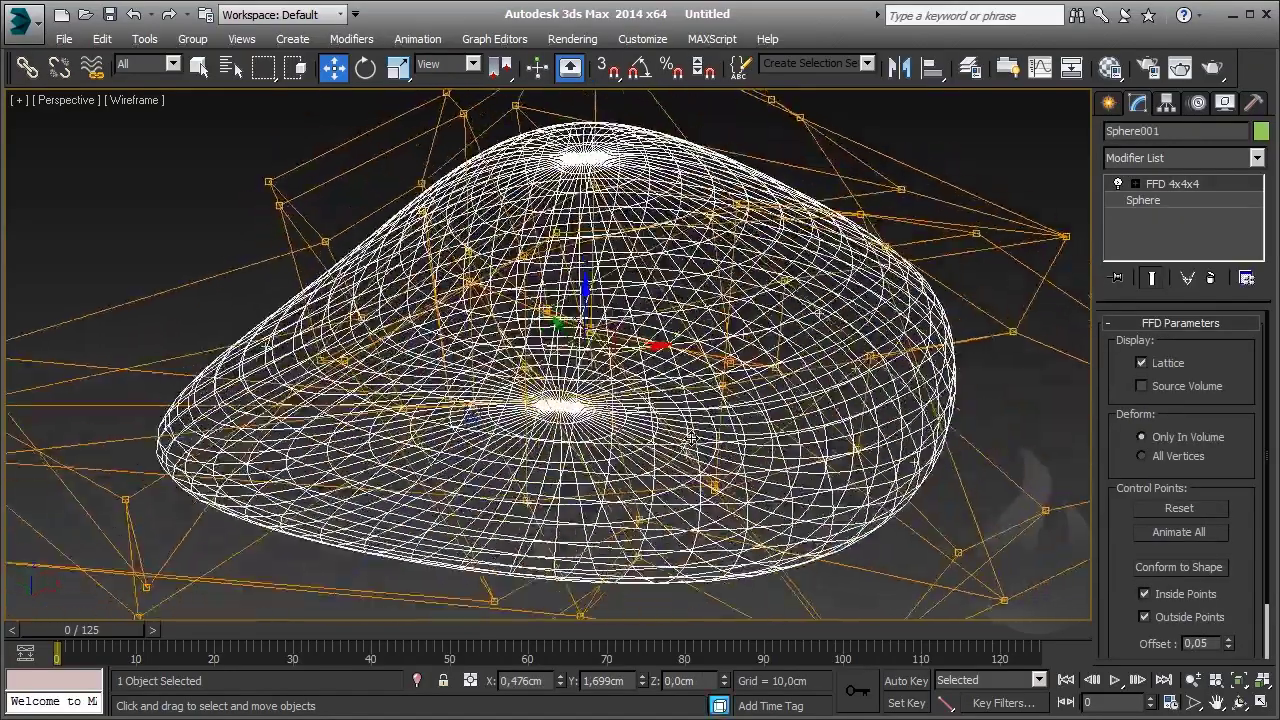
alt+middle_drag(690, 438, 674, 550)
click(675, 541)
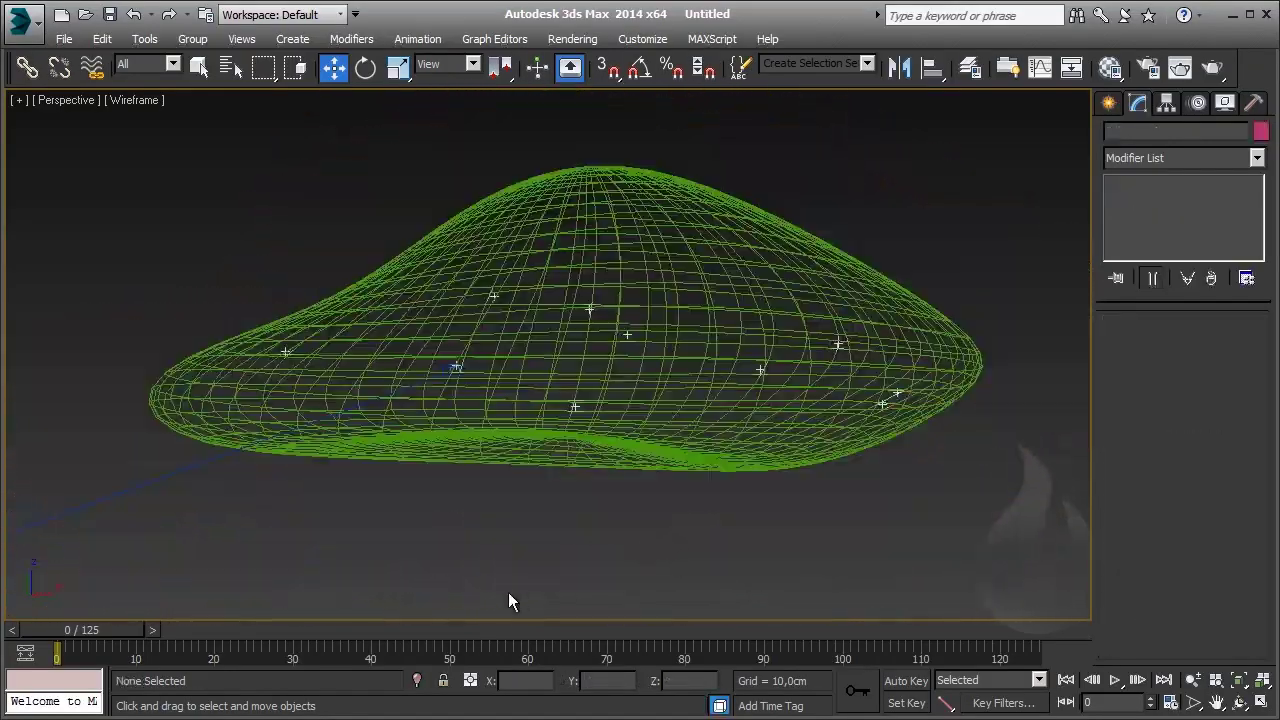
mouse_move(129, 631)
mouse_down()
mouse_move(142, 630)
mouse_move(116, 630)
mouse_up()
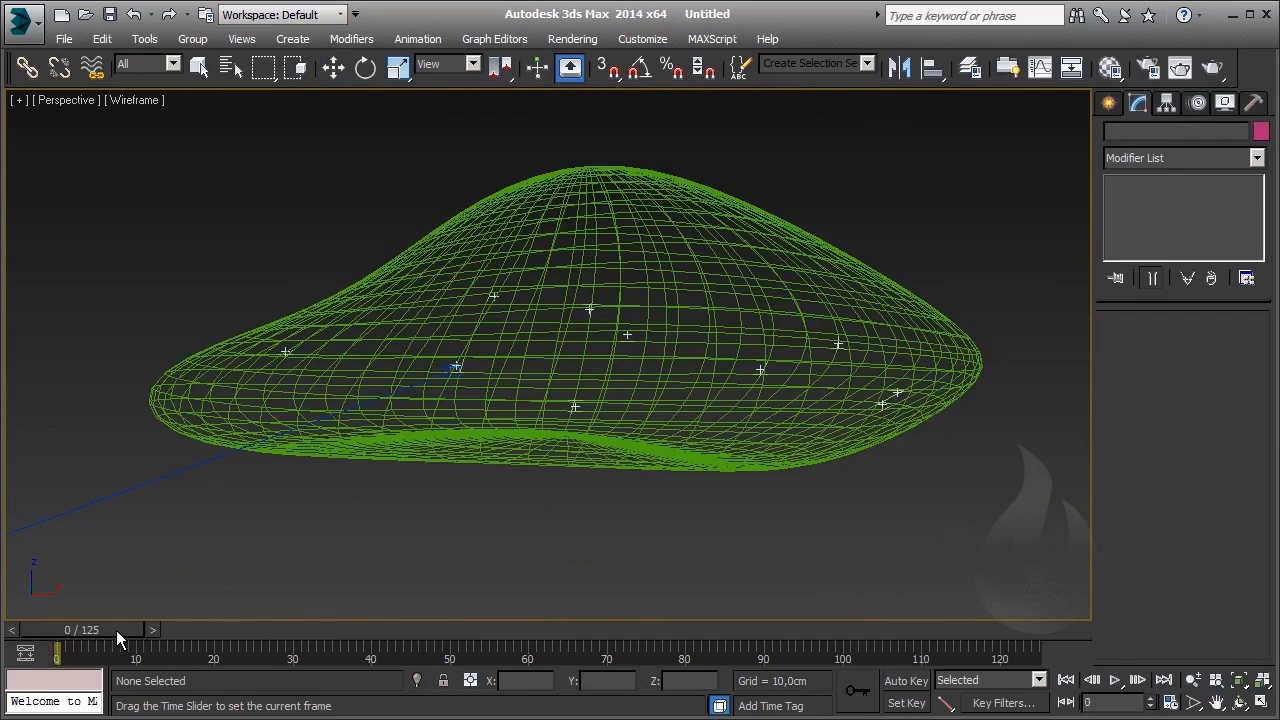
key(w)
scroll(206, 371, down, 3)
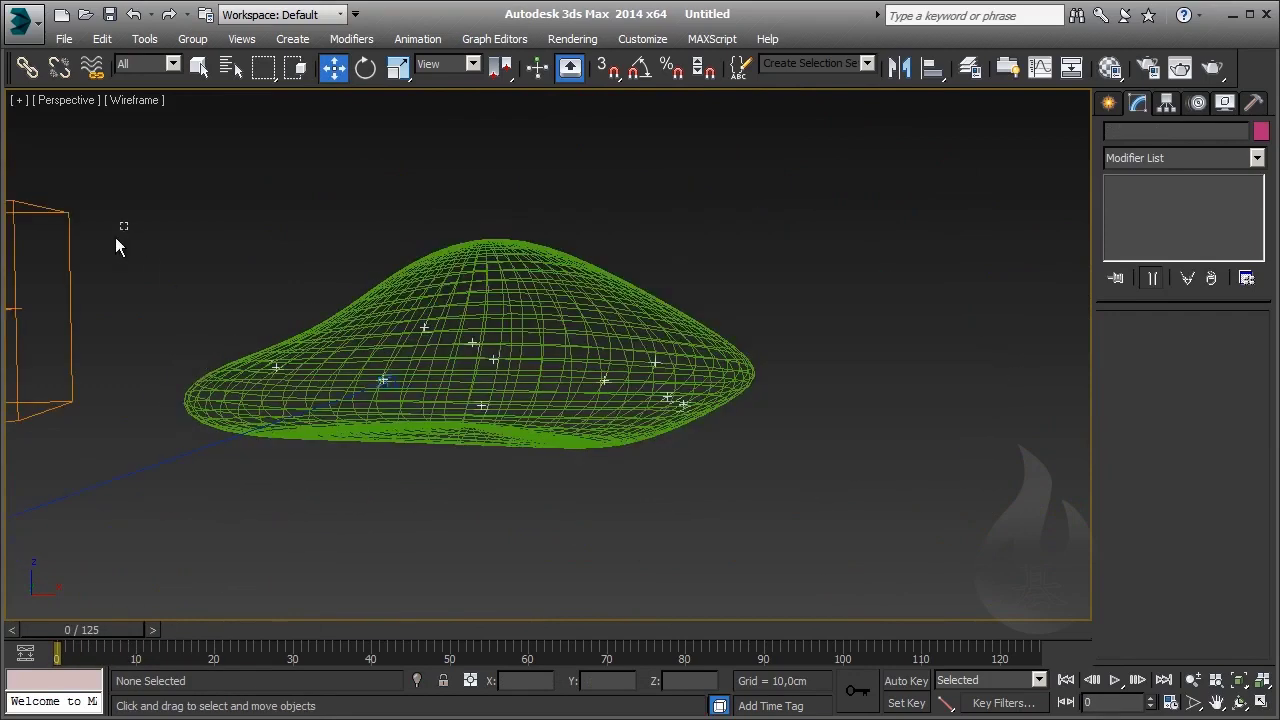
- Select PCloud001, try a particle Speed of 20, then reset it back to 0
click(36, 275)
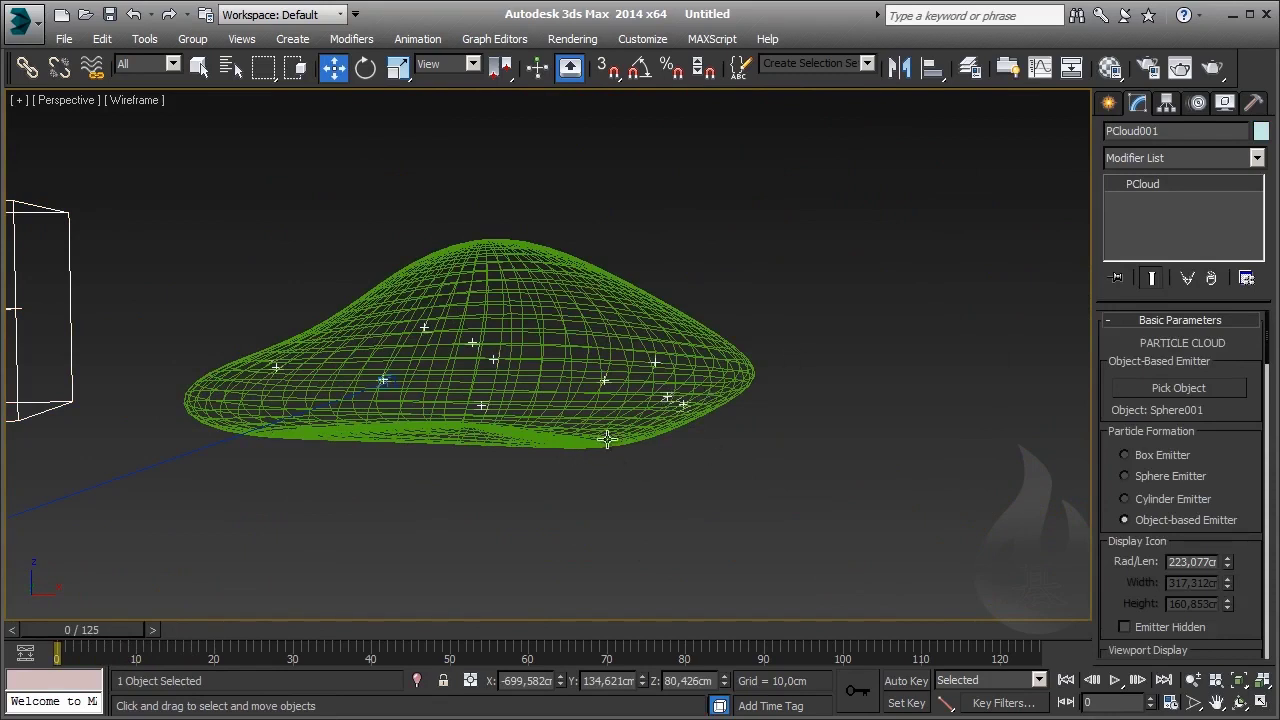
drag(1244, 410, 1247, 354)
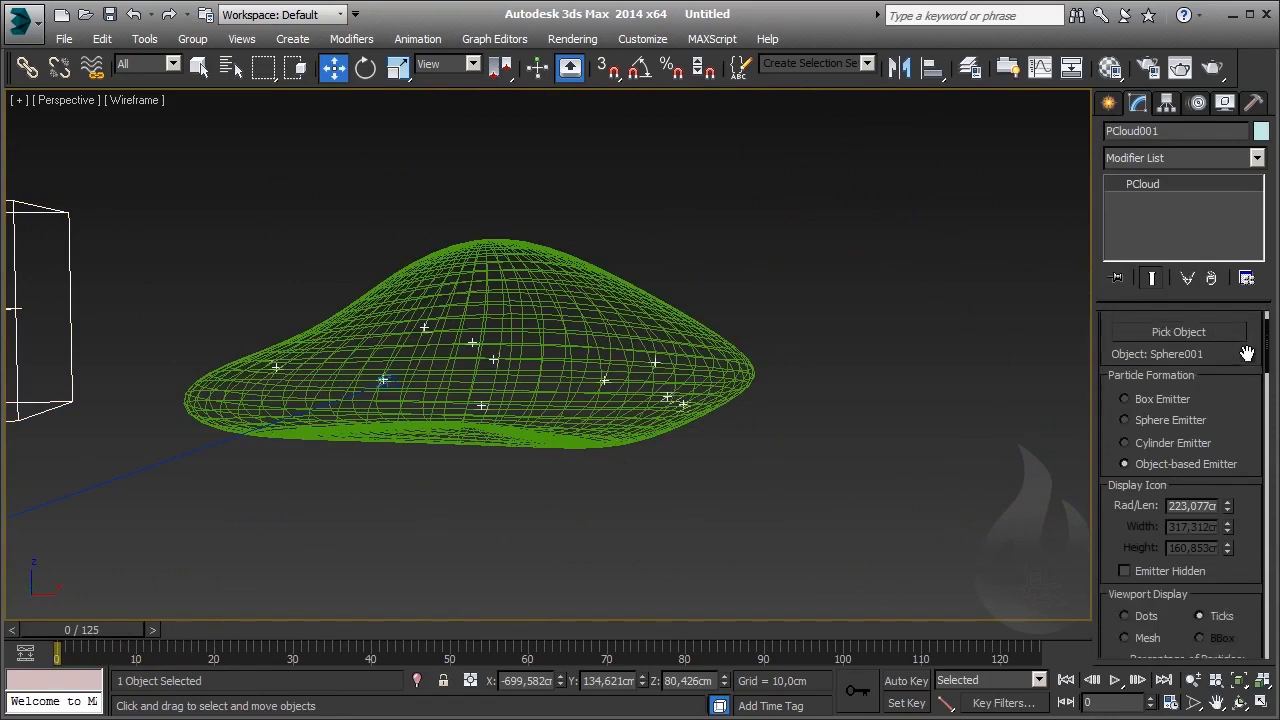
scroll(1229, 366, down, 3)
scroll(1223, 371, down, 2)
scroll(1229, 400, down, 4)
scroll(1206, 418, up, 2)
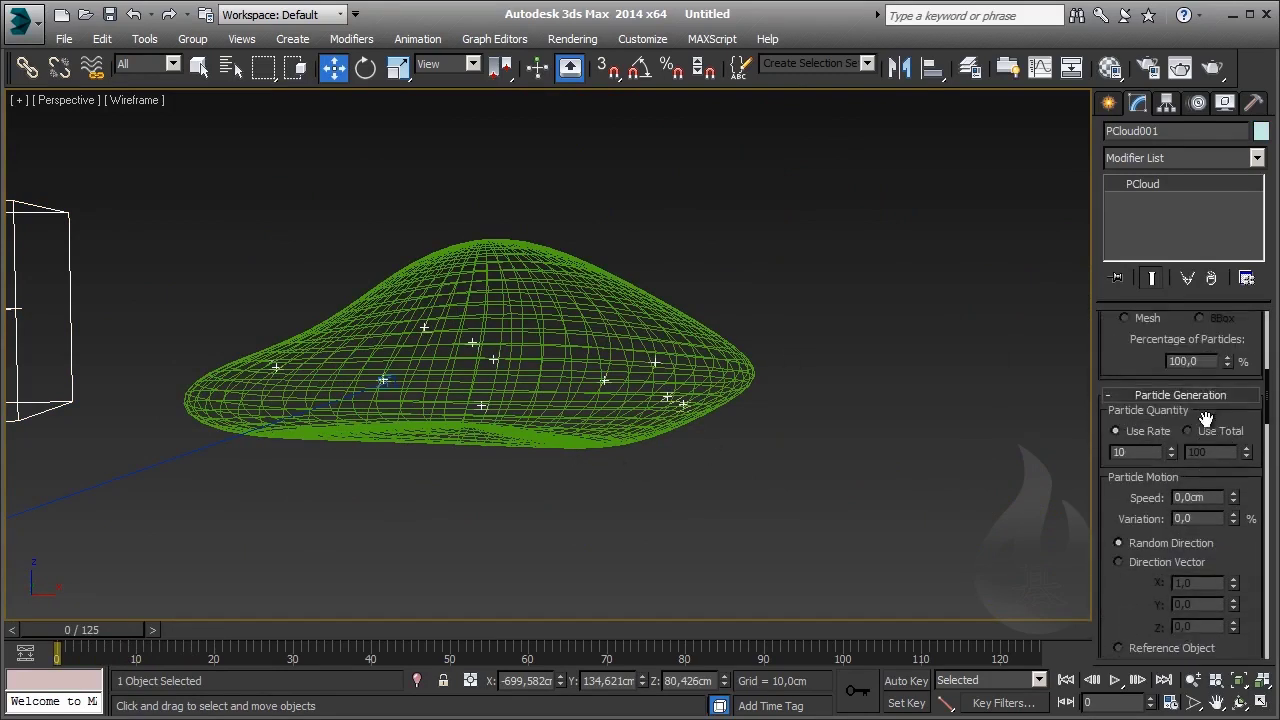
scroll(1207, 530, down, 1)
double_click(1208, 468)
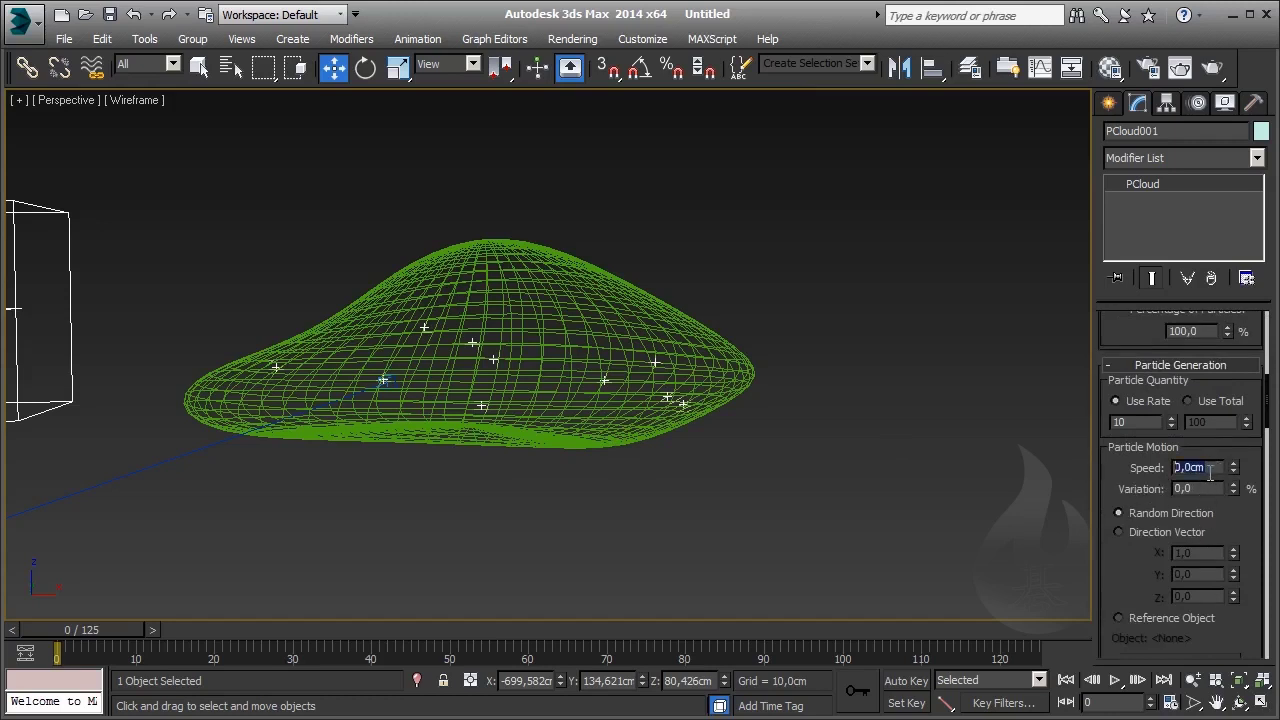
text(20)
key(Return)
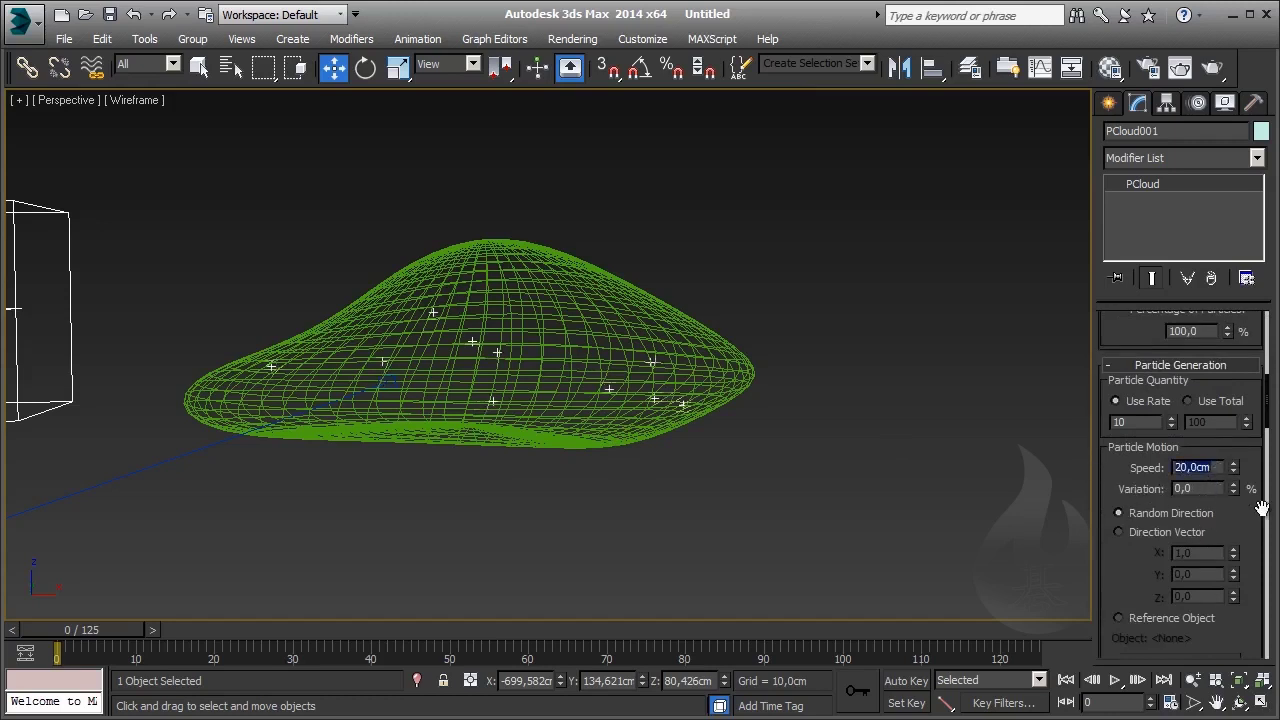
right_click(1235, 471)
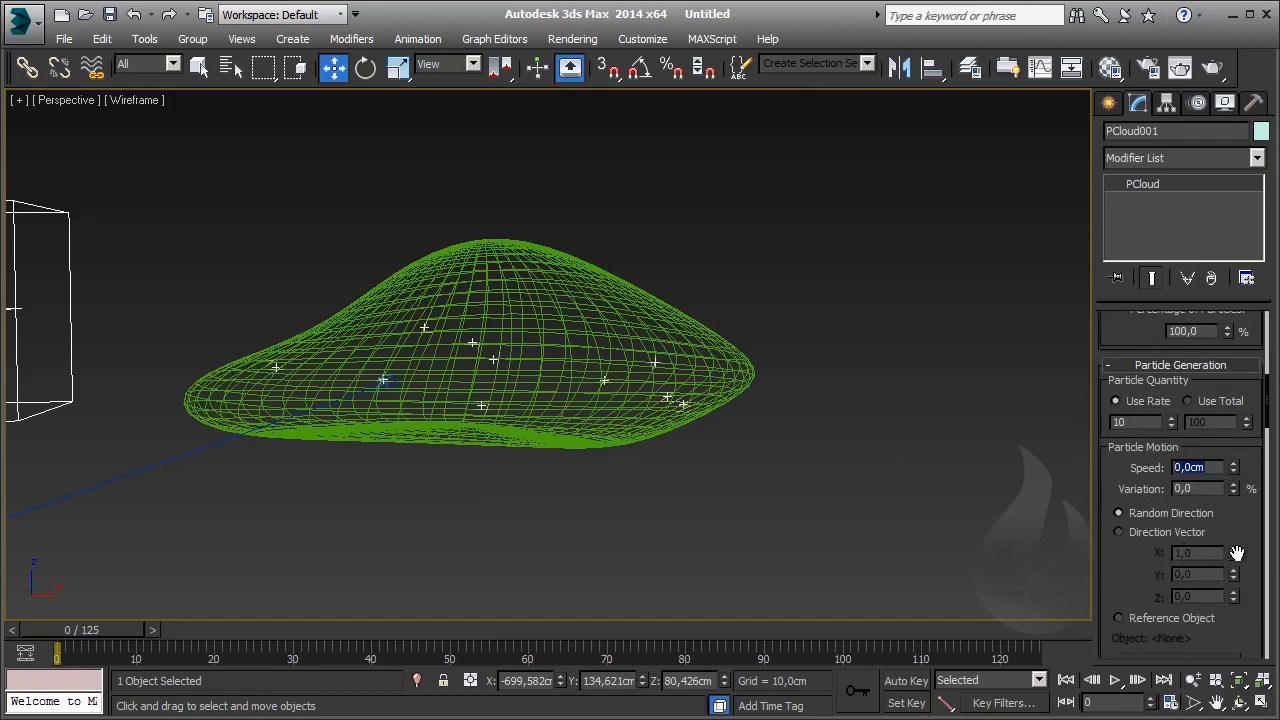
- Set the PCloud's Emit Stop to frame 50
scroll(1255, 481, down, 2)
scroll(1252, 470, down, 9)
double_click(1205, 432)
text(50)
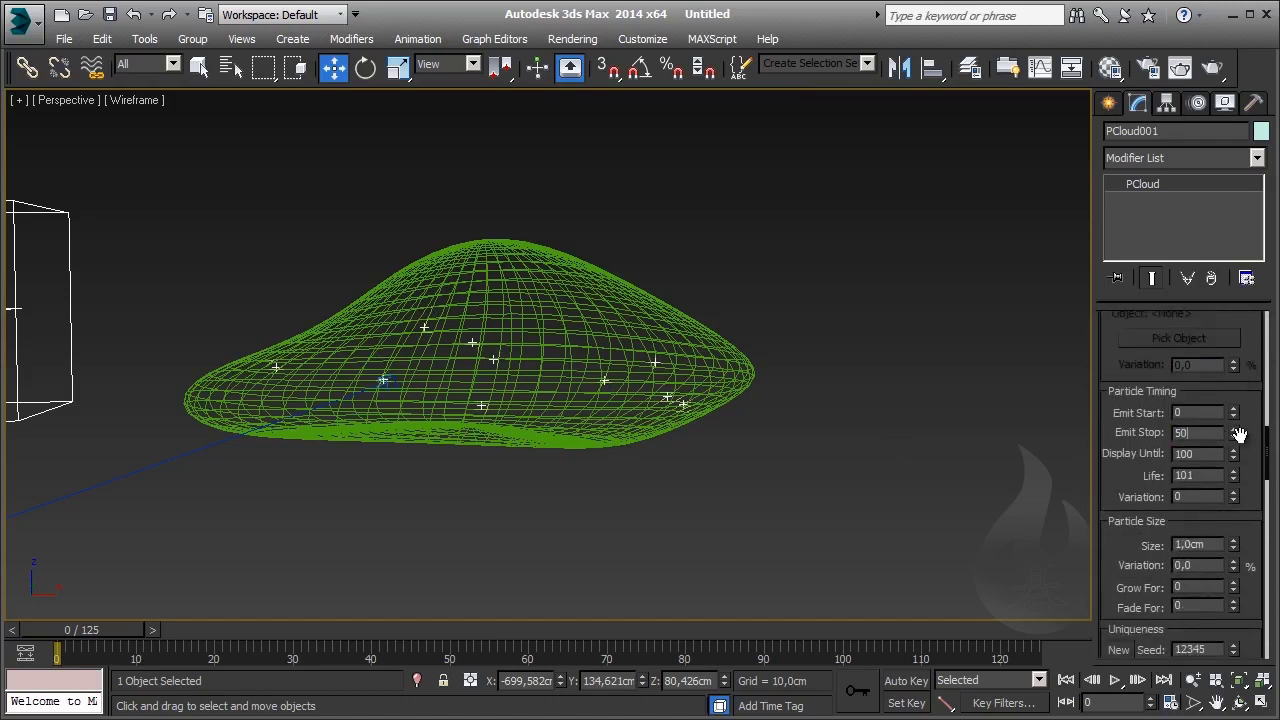
key(Return)
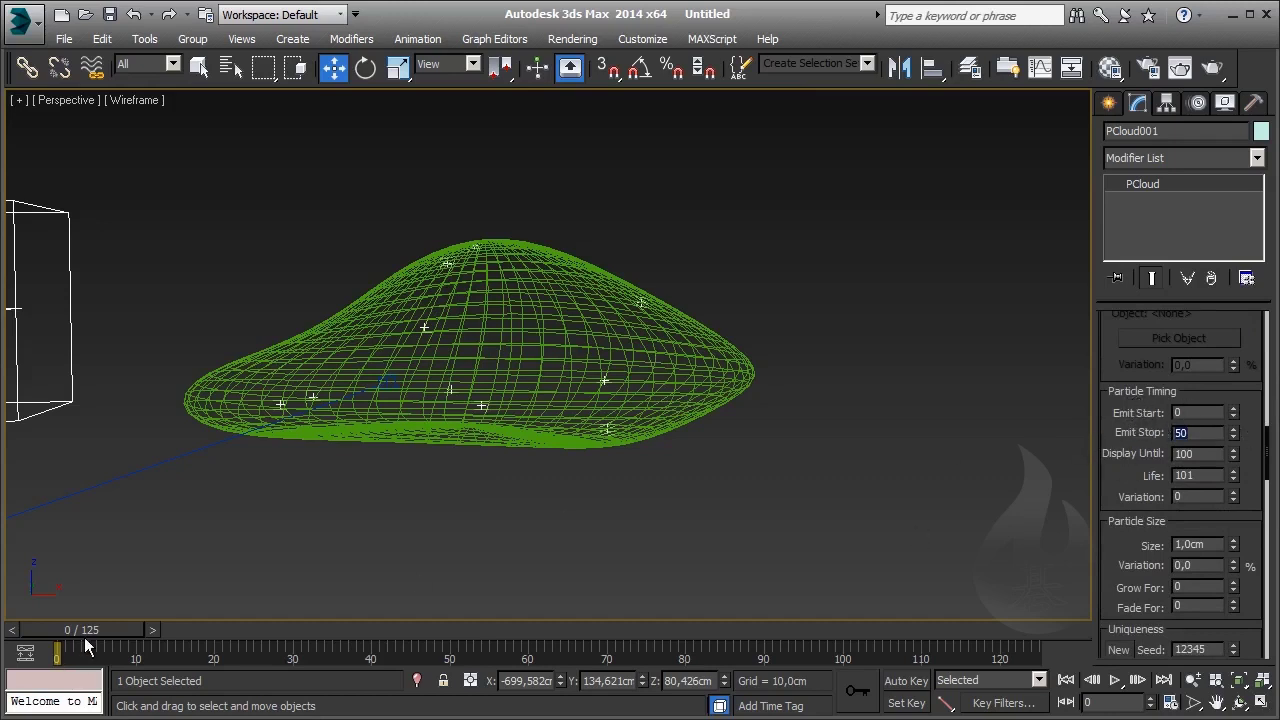
- Scrub the timeline between frames 43 and 61, stopping at frame 53 with the emitter in view
mouse_move(88, 630)
mouse_down()
mouse_move(230, 637)
mouse_move(541, 616)
mouse_up()
key(w)
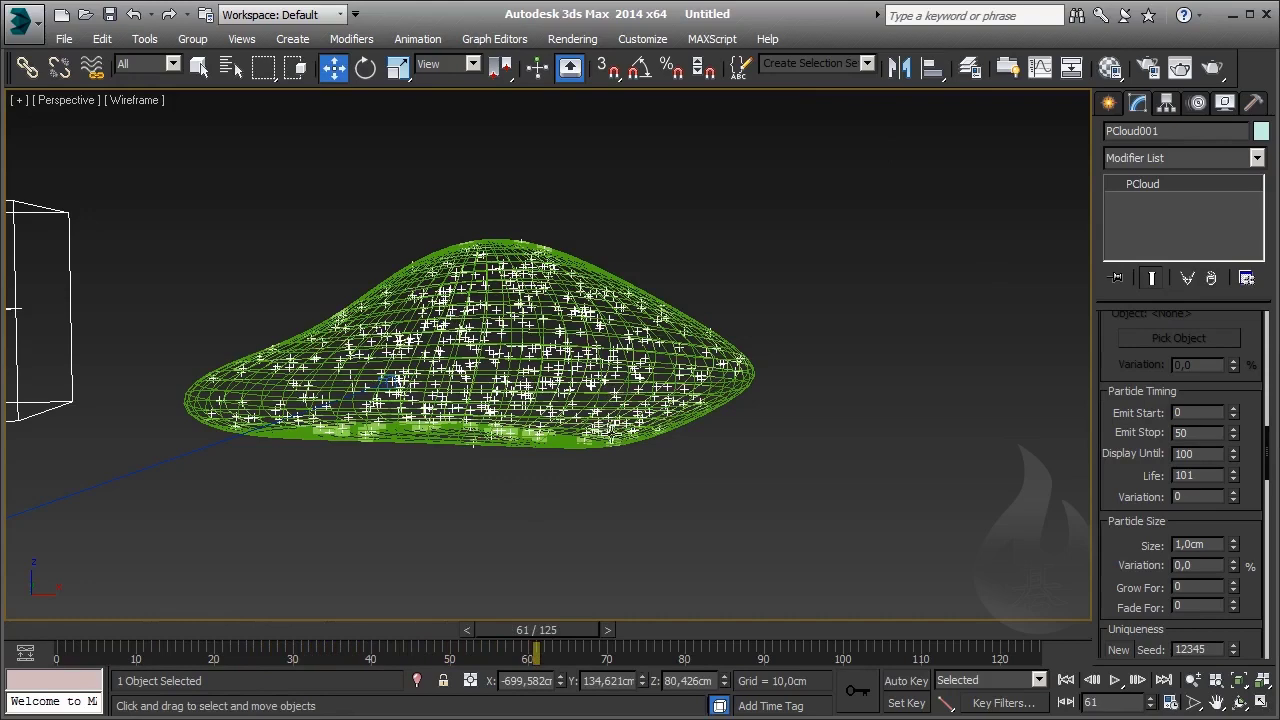
mouse_move(575, 627)
mouse_down()
mouse_move(431, 629)
mouse_move(474, 630)
mouse_up()
key(w)
middle_drag(505, 324, 503, 340)
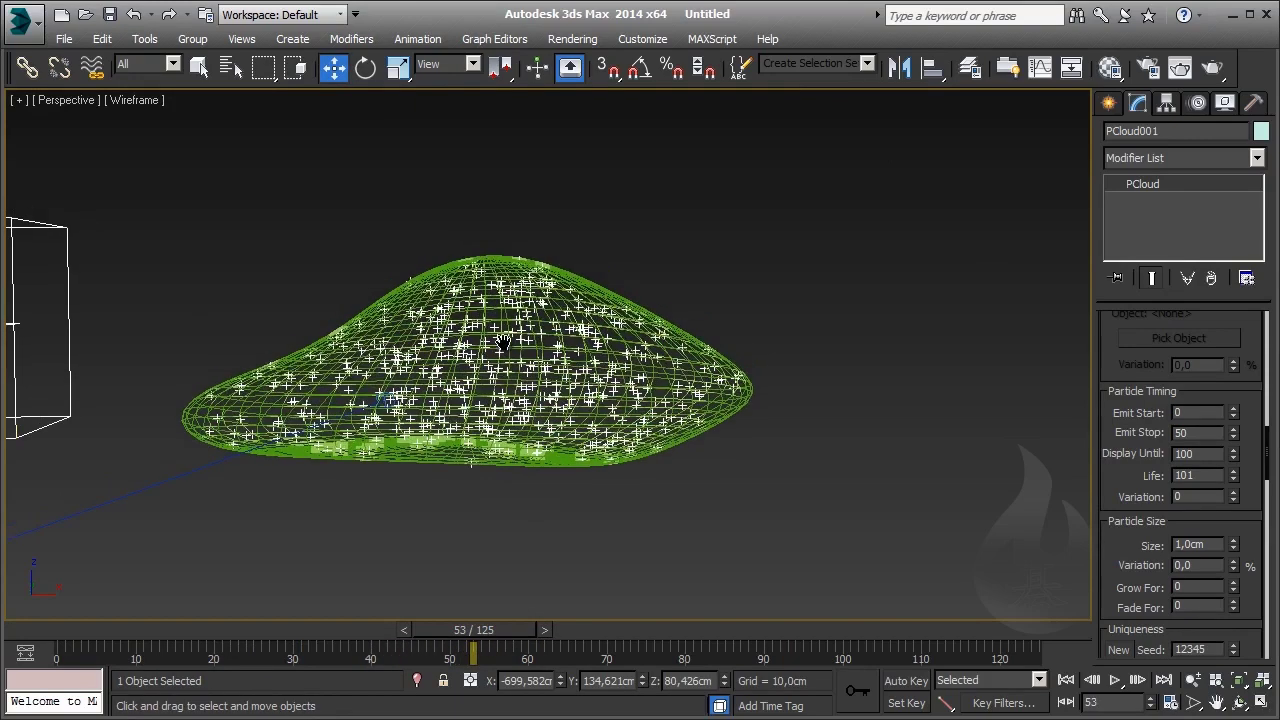
scroll(504, 341, down, 3)
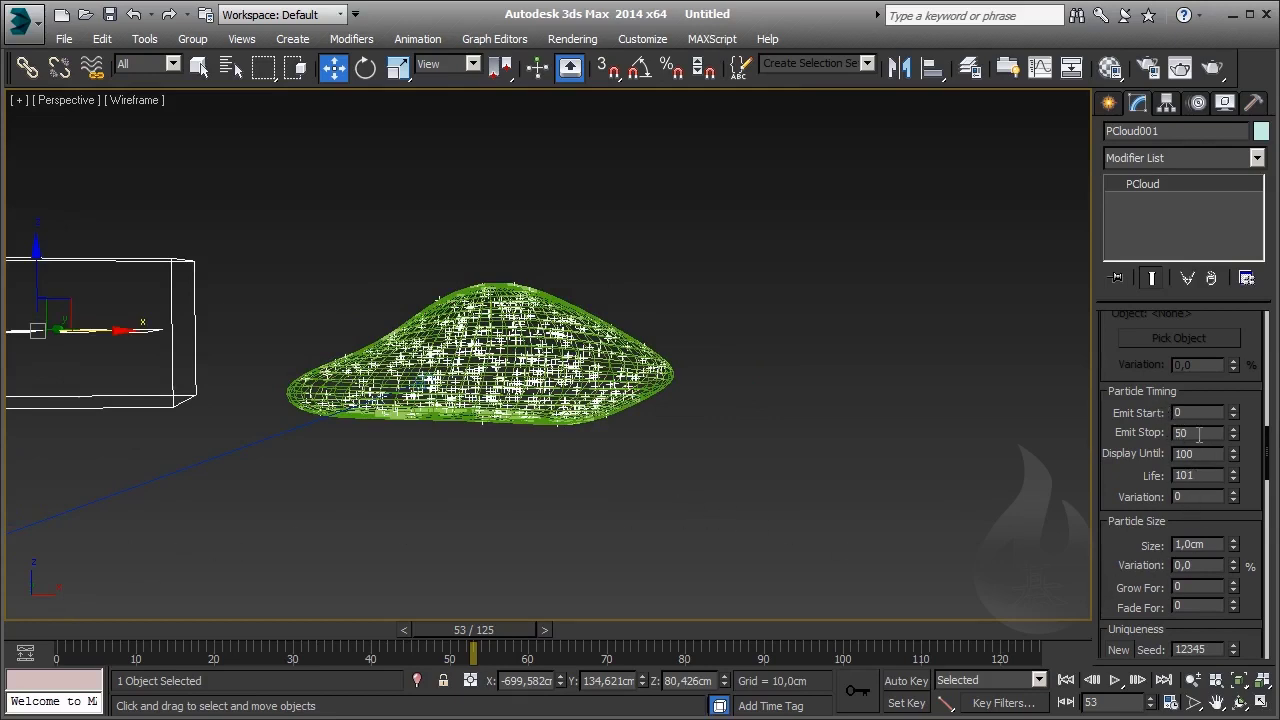
- Set Emit Stop to 0 and switch Particle Quantity to Use Total with 100 particles
drag(1198, 432, 1169, 432)
text(0)
key(Return)
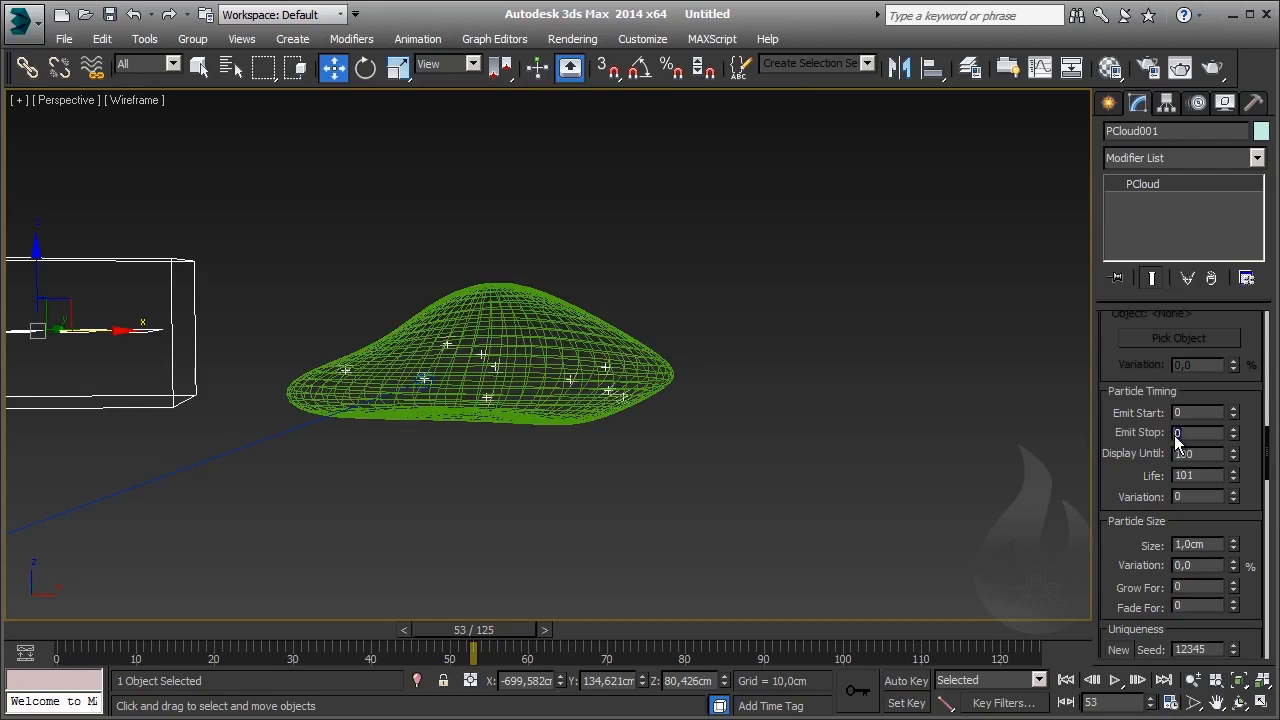
scroll(1147, 378, up, 5)
scroll(1130, 370, up, 1)
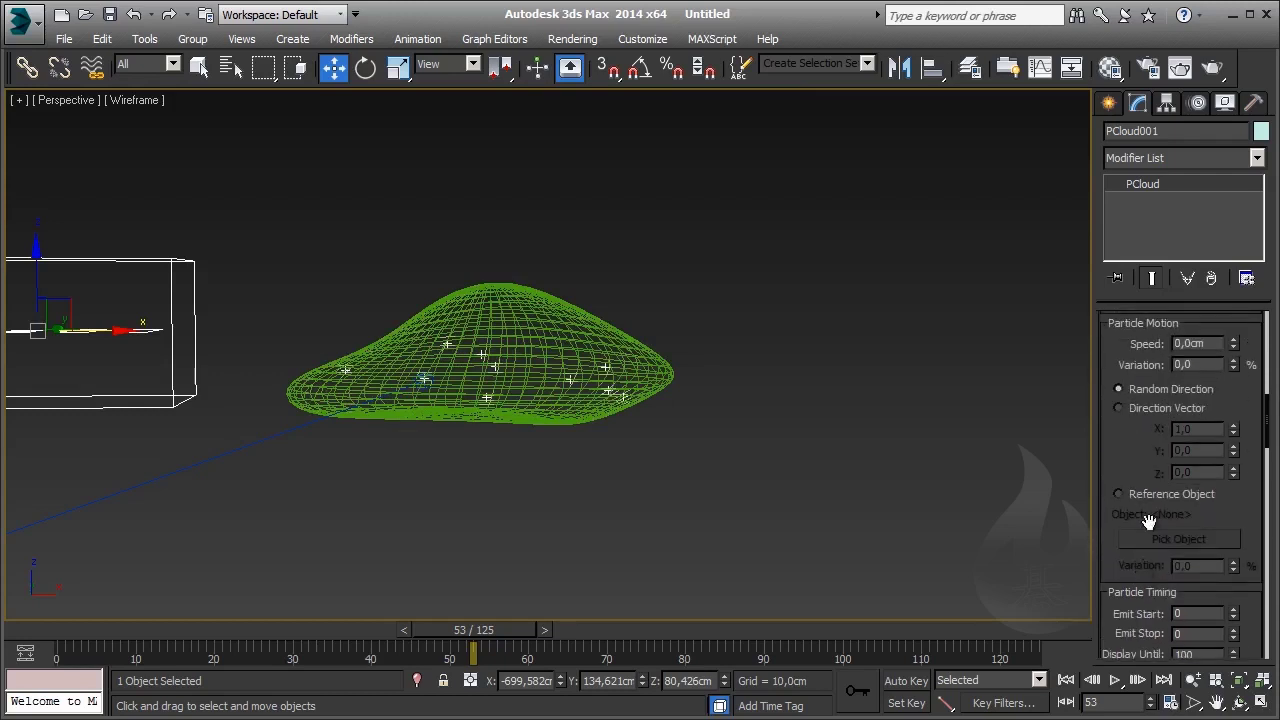
scroll(1110, 365, up, 1)
scroll(1150, 400, up, 2)
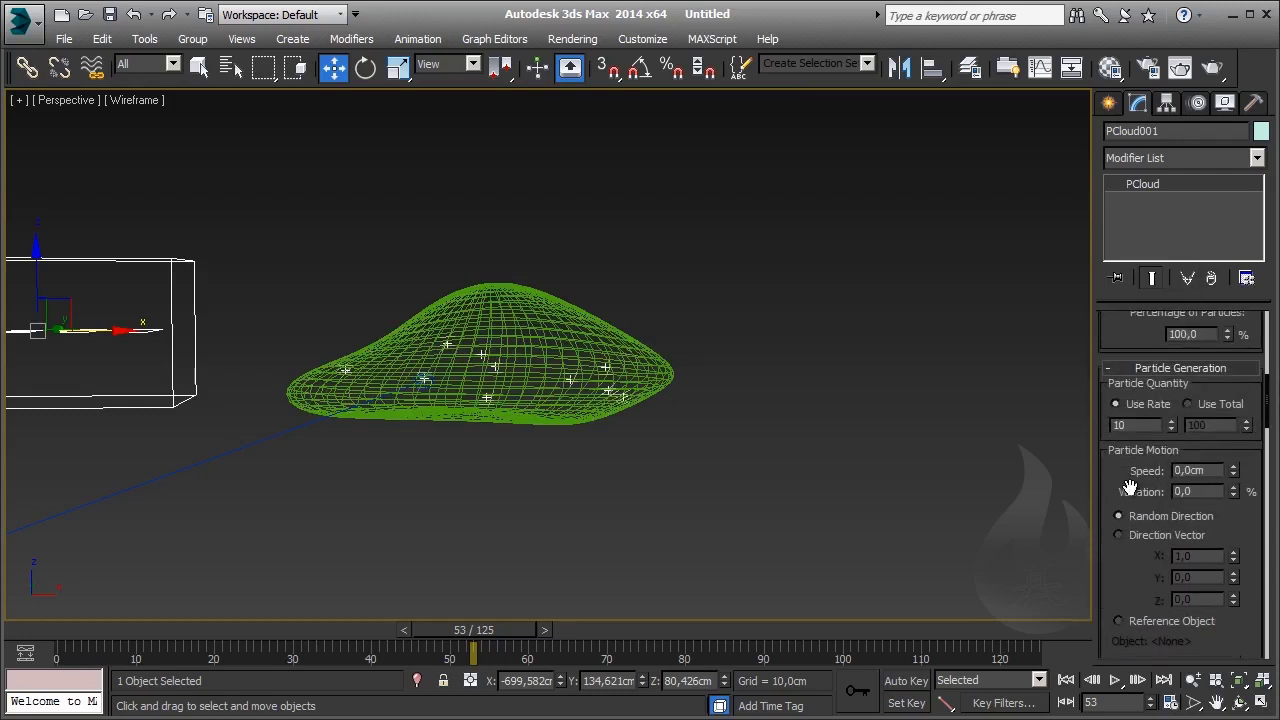
scroll(1180, 425, up, 1)
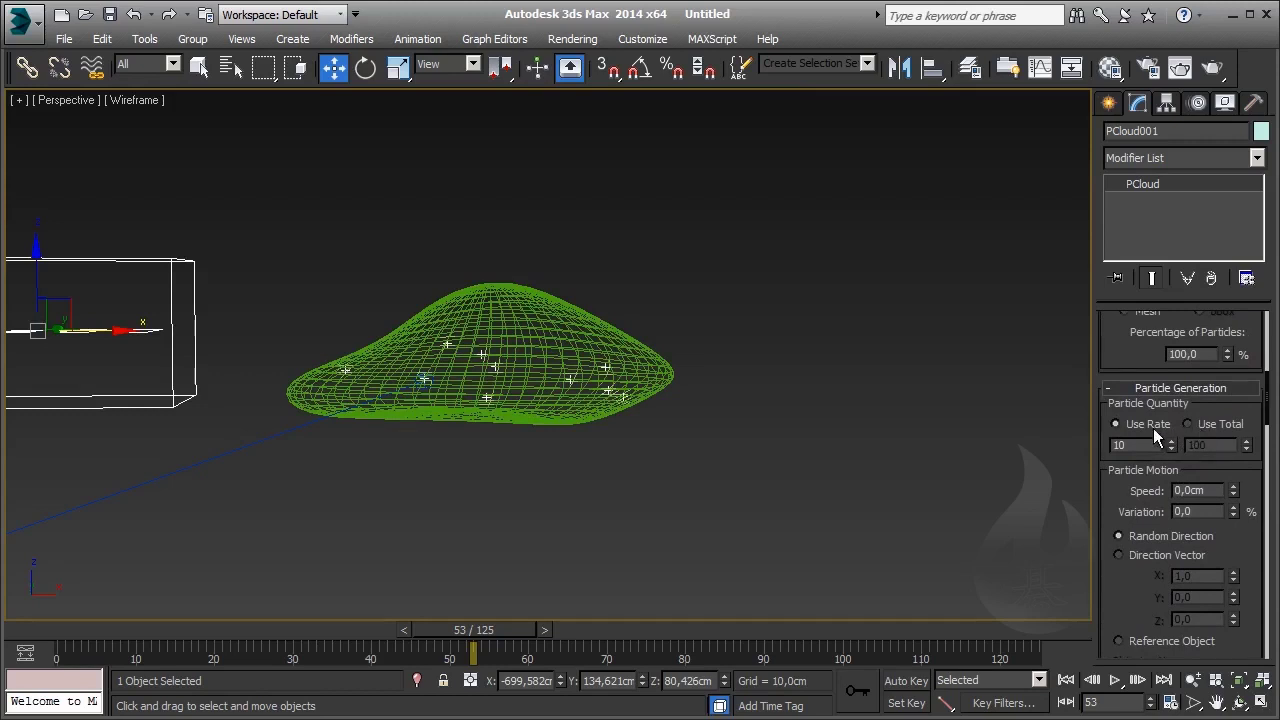
click(1230, 428)
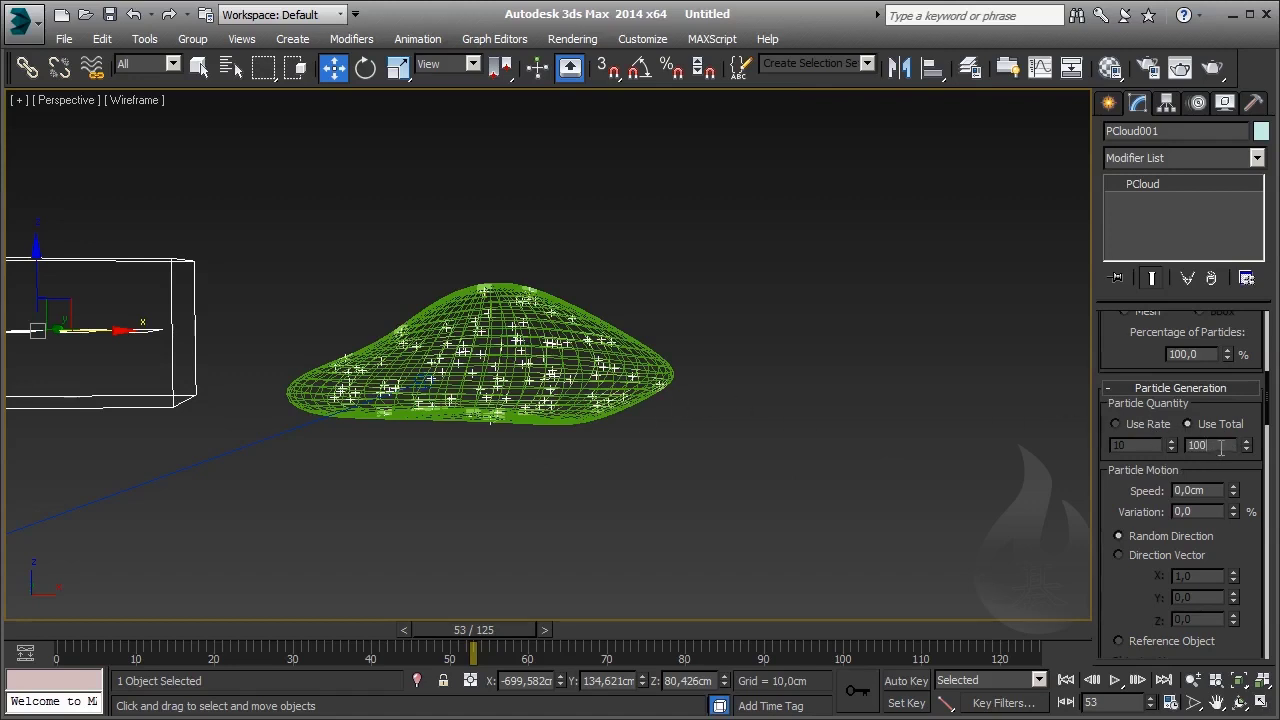
key(Return)
- Set the PCloud's Viewport Display to Mesh
drag(1133, 349, 1135, 398)
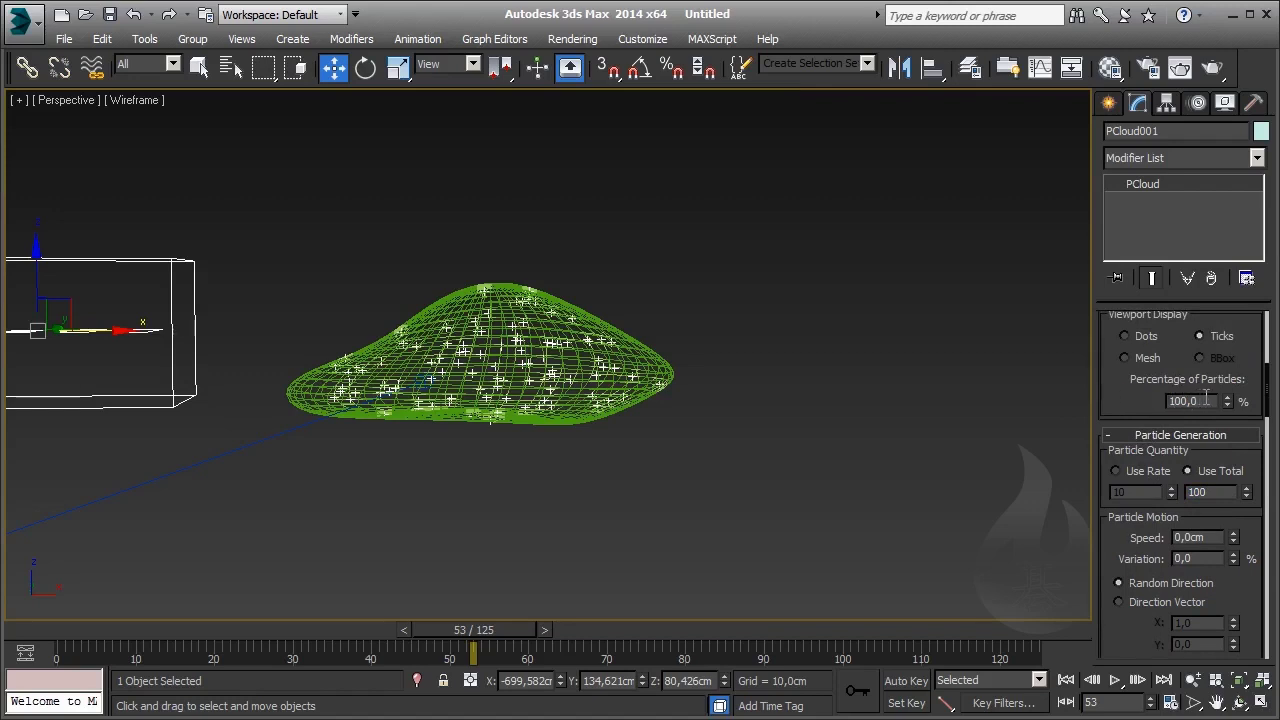
drag(1208, 400, 1165, 401)
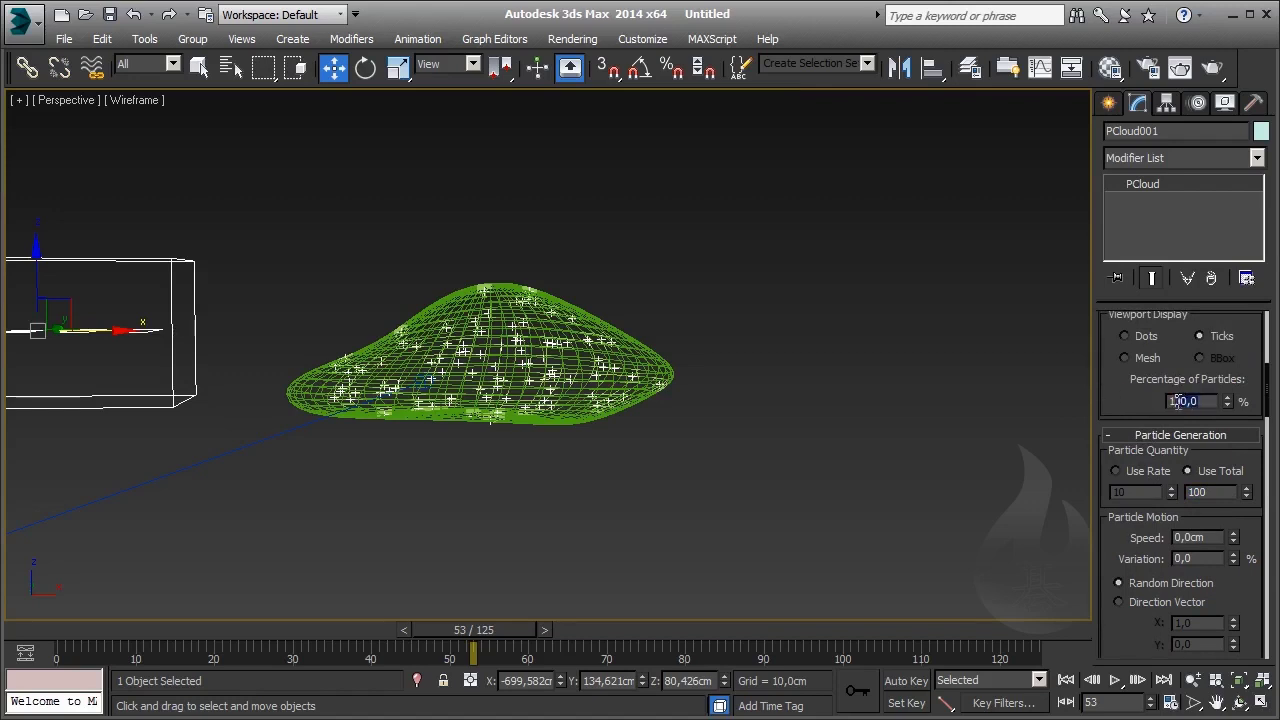
click(1136, 359)
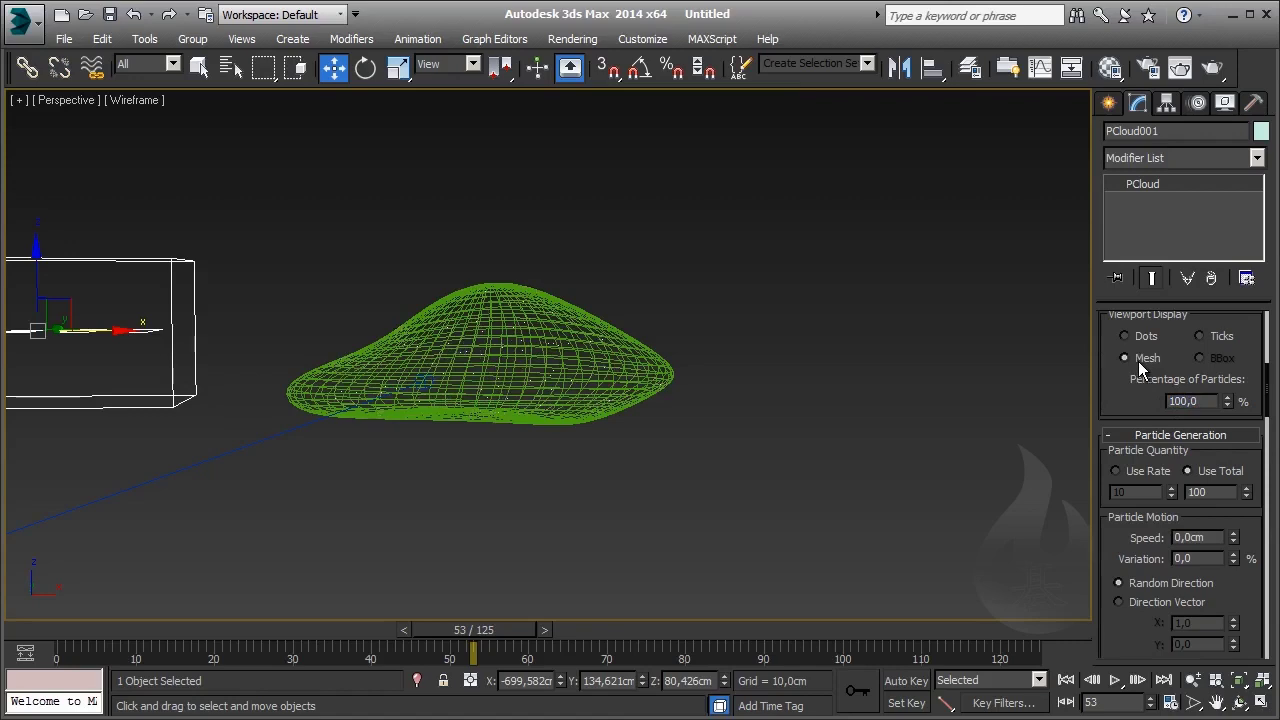
scroll(557, 374, up, 2)
scroll(557, 374, up, 2)
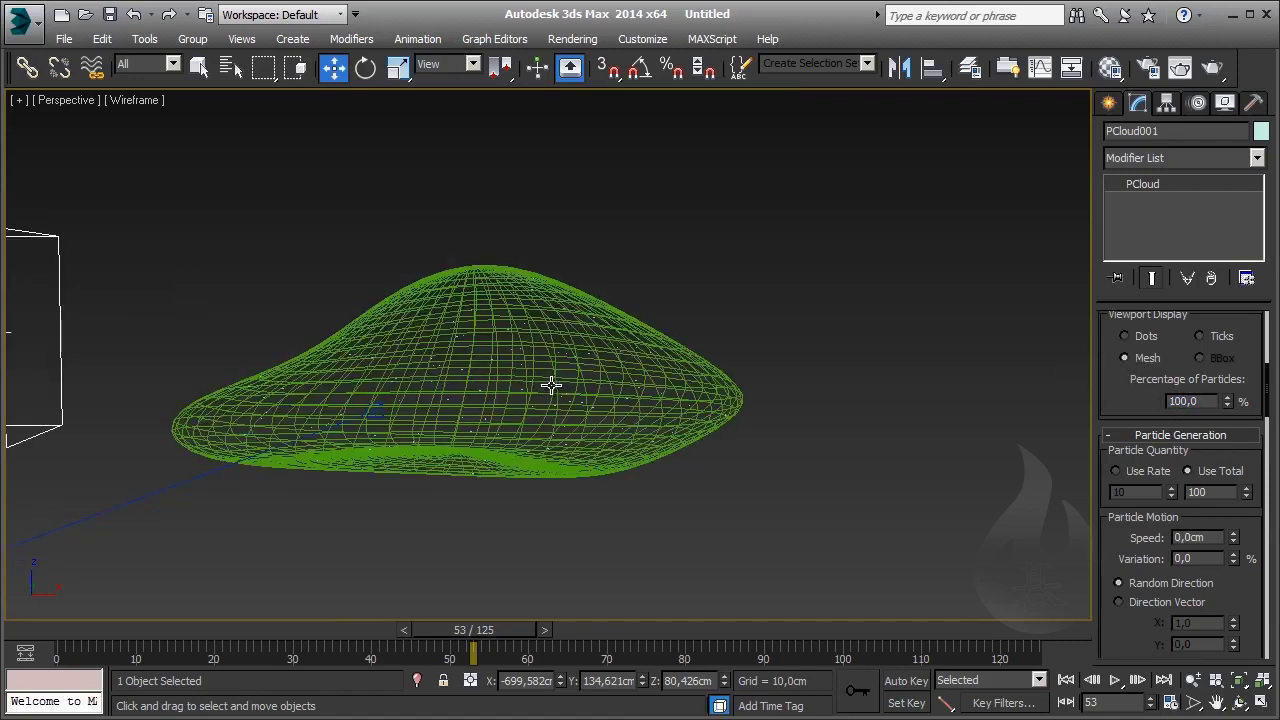
scroll(563, 383, up, 2)
scroll(603, 384, up, 2)
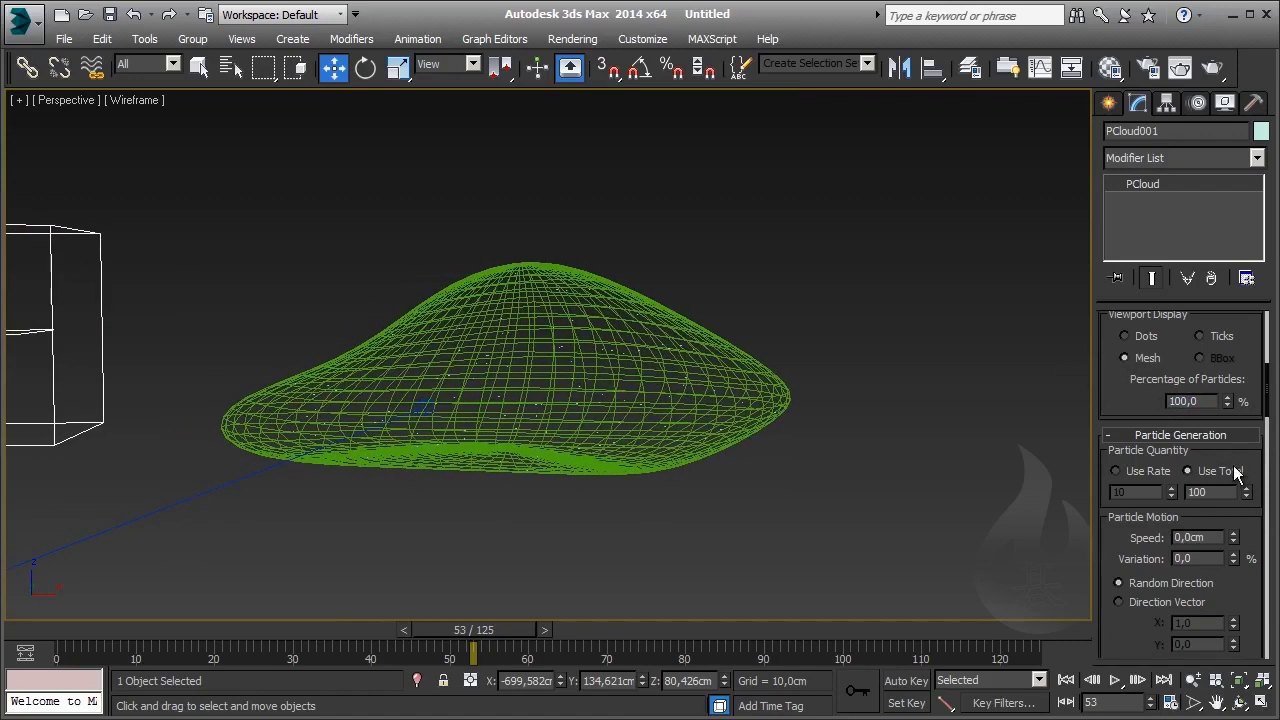
drag(1237, 455, 1236, 411)
scroll(1240, 420, down, 1)
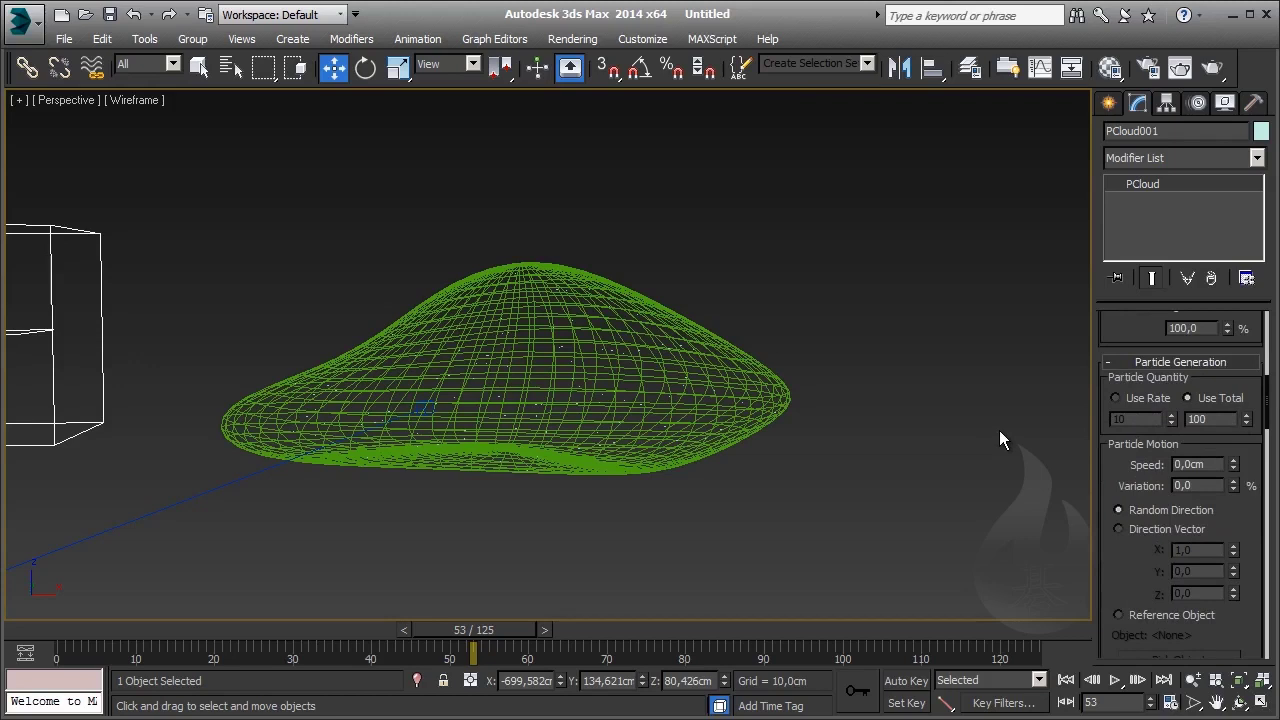
drag(1117, 474, 1117, 436)
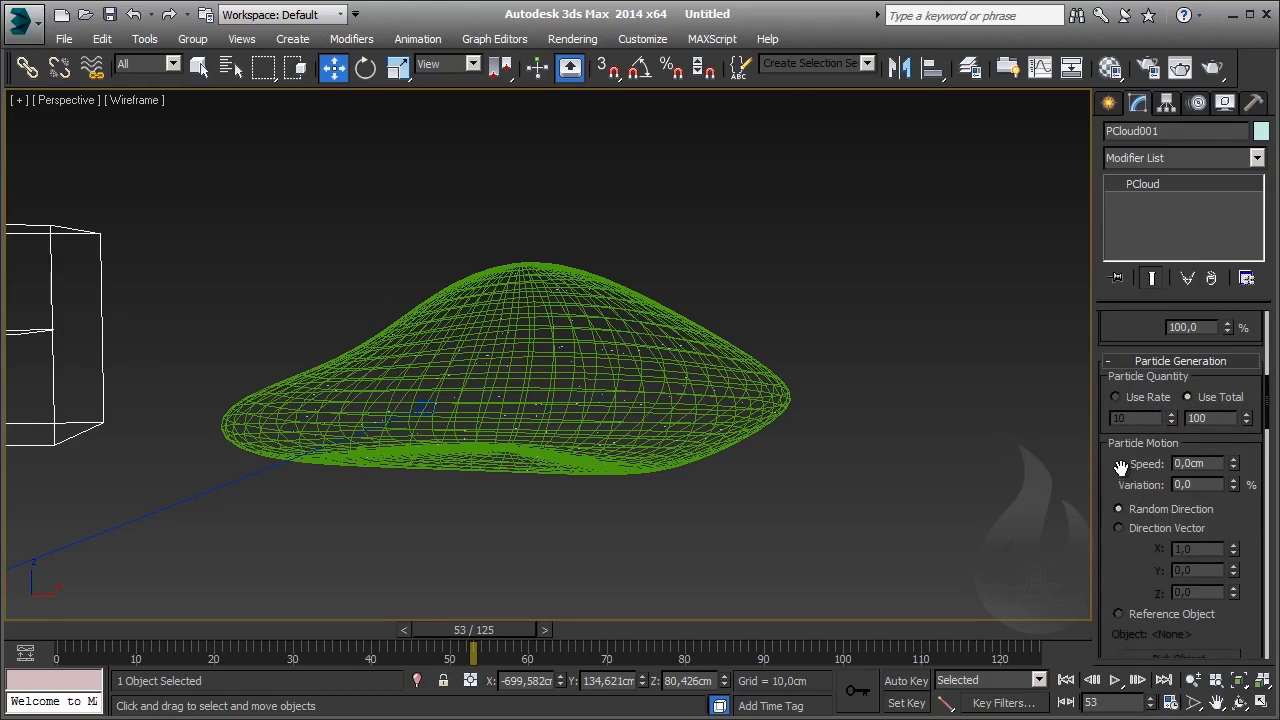
scroll(1117, 436, down, 3)
scroll(1120, 432, down, 3)
scroll(1130, 425, down, 2)
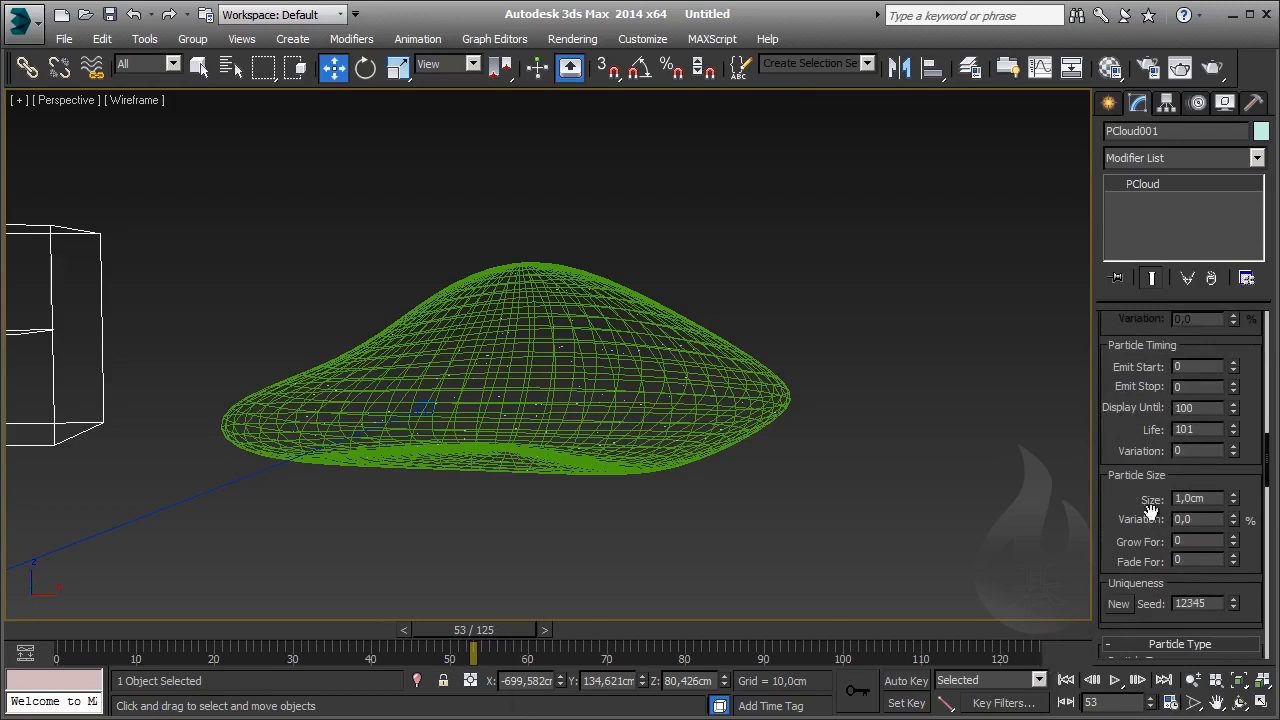
- Set Display Until and Life both to 125
double_click(1210, 409)
text(125)
double_click(1214, 429)
text(12)
- Enlarge the particle size, trying values of 60 cm and then 80 cm
scroll(1137, 503, down, 1)
click(1236, 466)
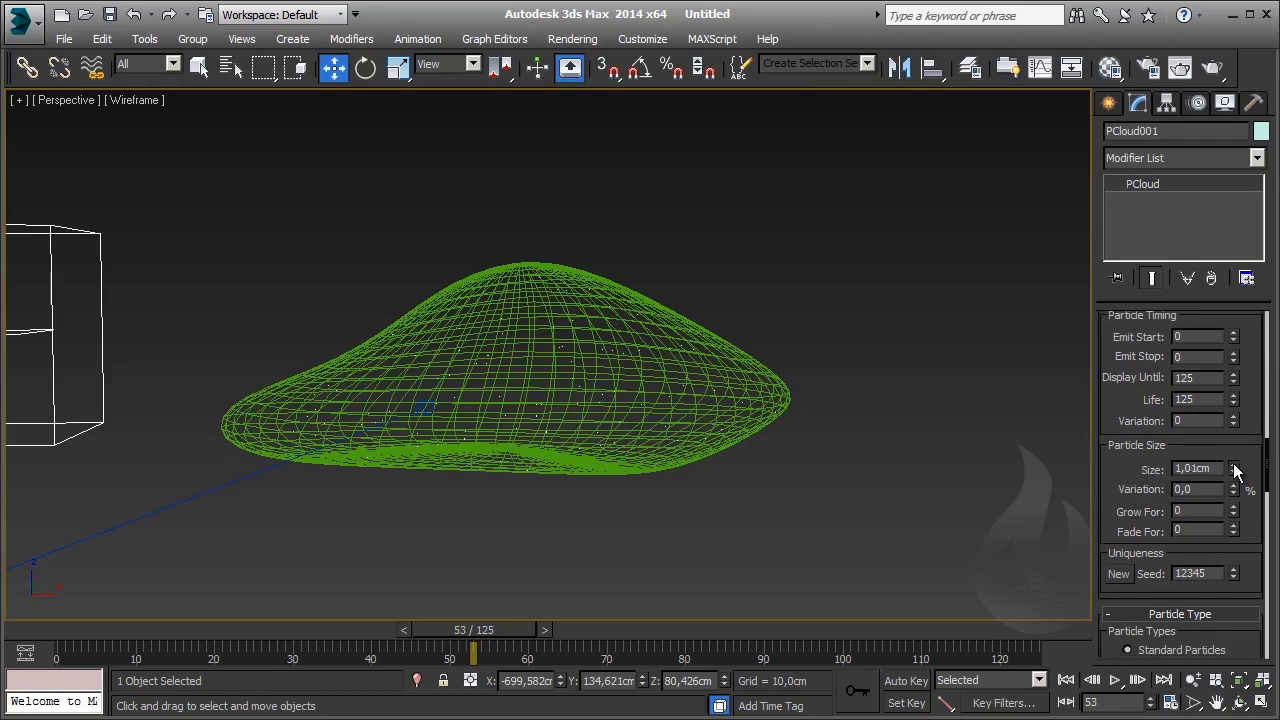
drag(1236, 470, 1210, 24)
double_click(1192, 469)
text(60)
key(Return)
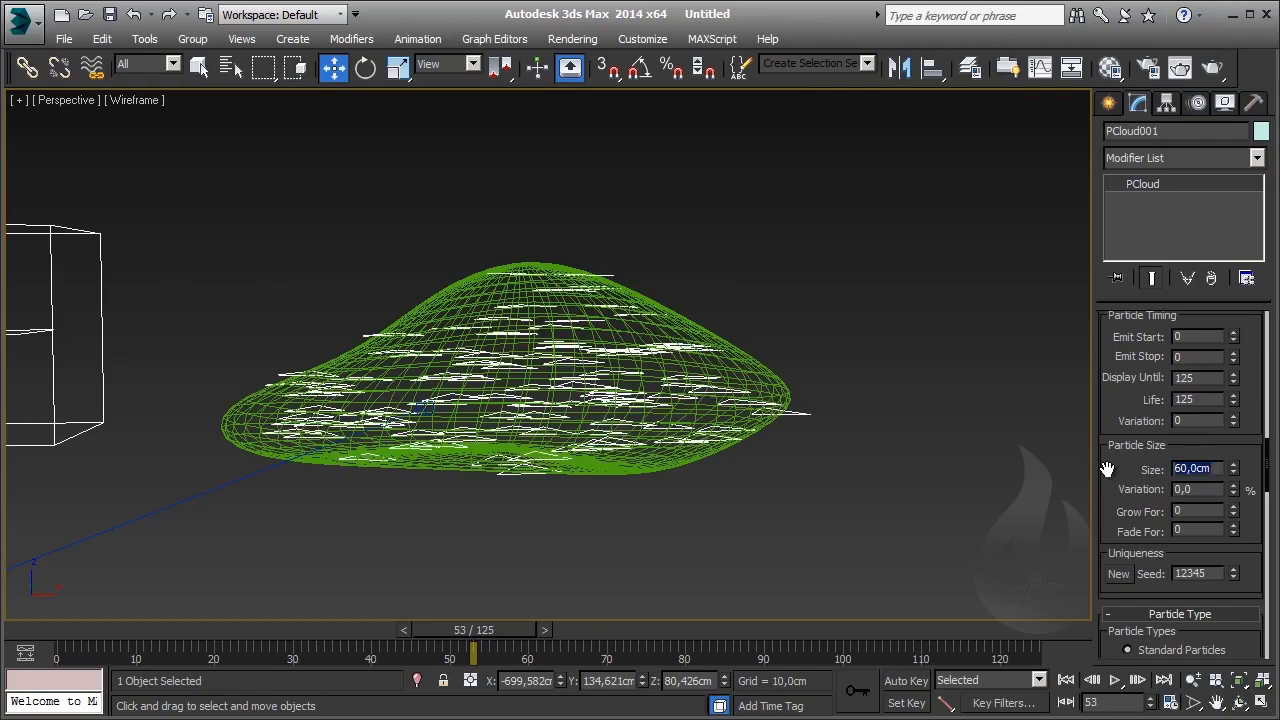
text(80)
key(Return)
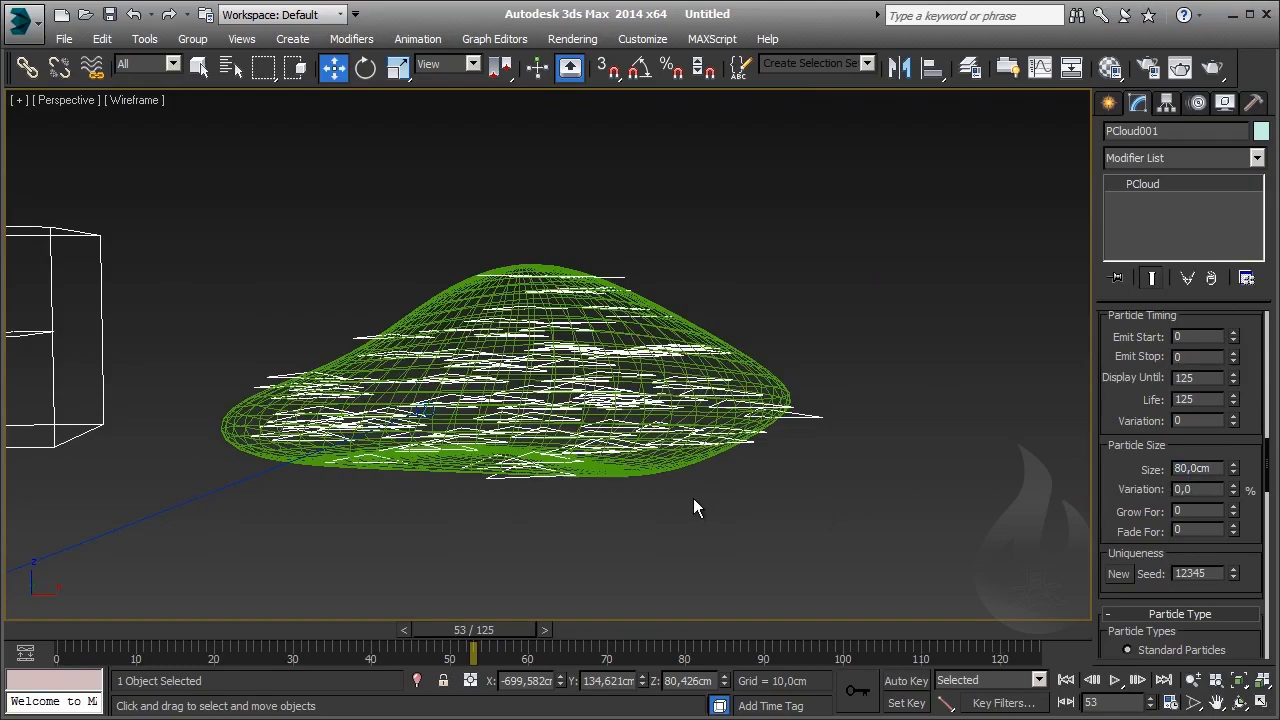
scroll(693, 498, up, 5)
scroll(857, 614, down, 2)
scroll(737, 498, down, 1)
scroll(421, 534, down, 1)
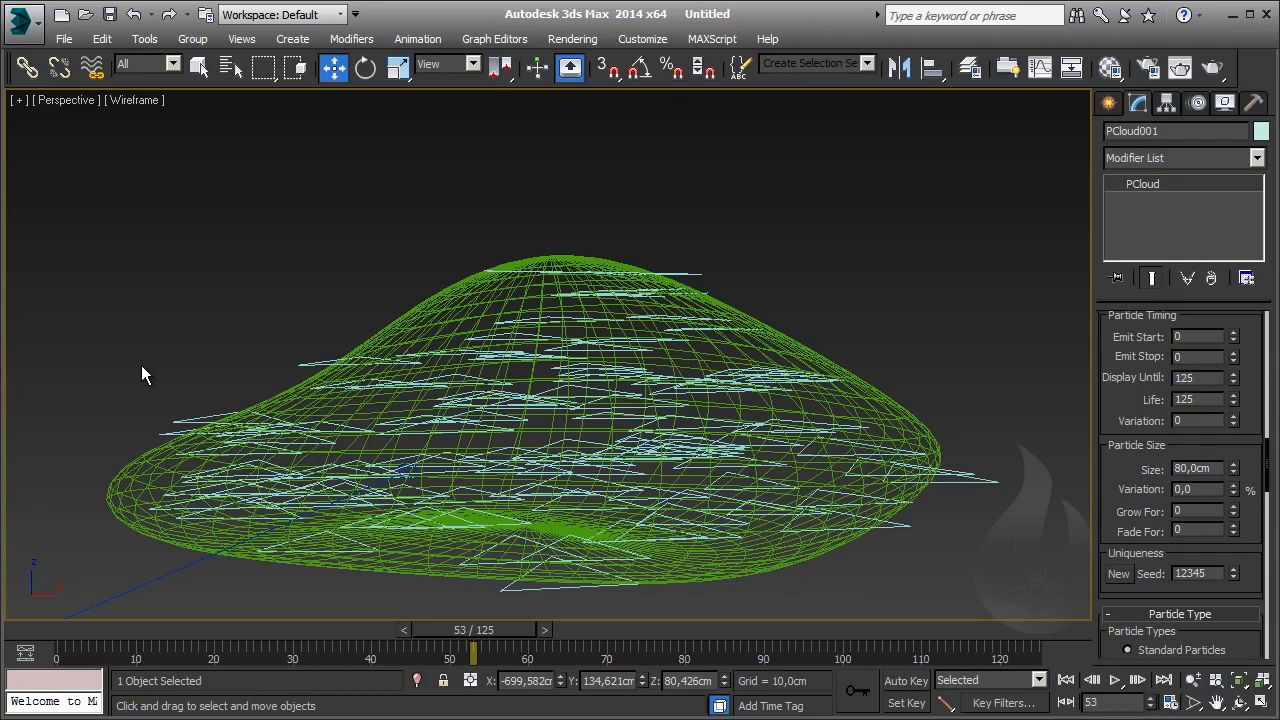
- Set size Variation to 50% and the final particle Size to 120 cm
drag(1206, 487, 1126, 491)
text(50)
key(Return)
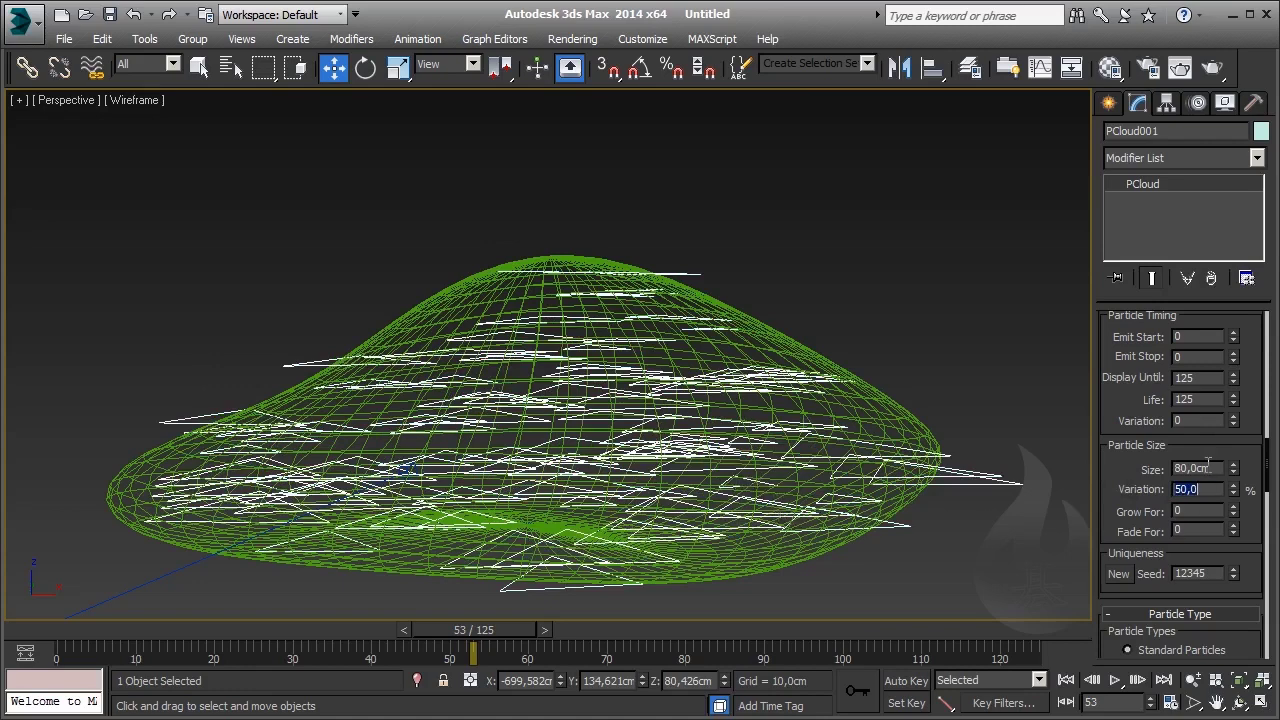
drag(1216, 467, 1140, 470)
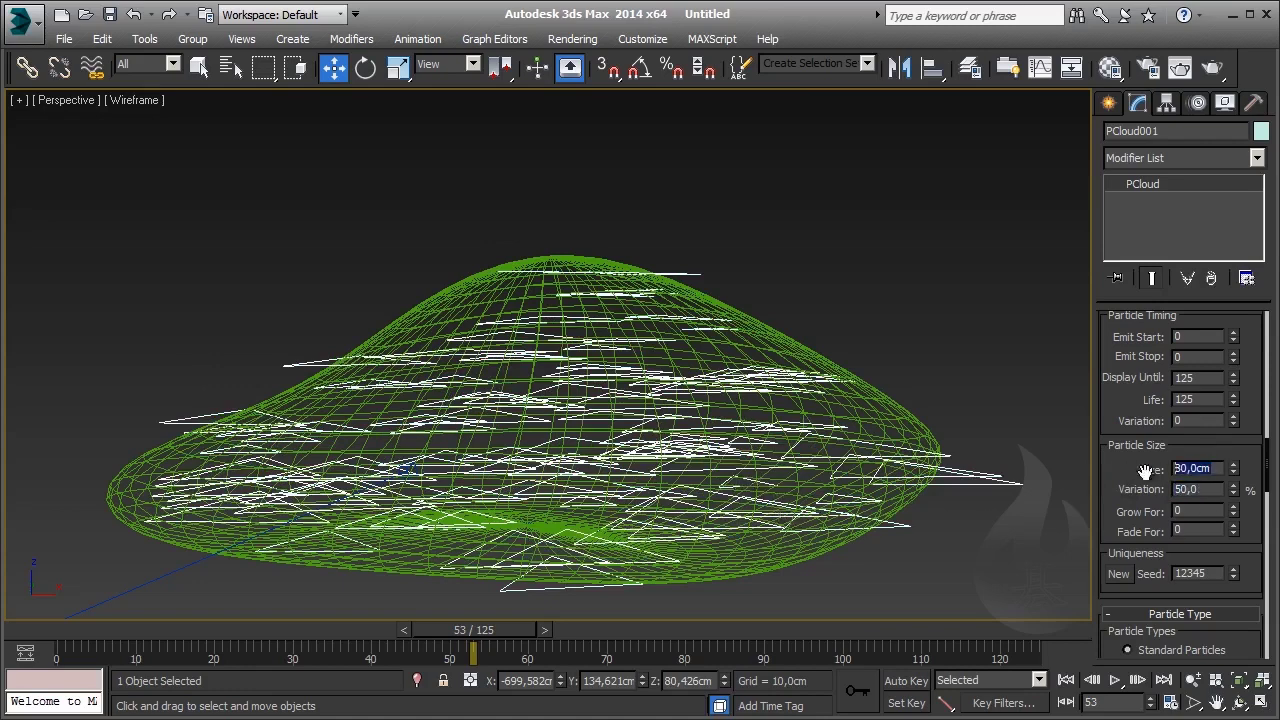
text(12)
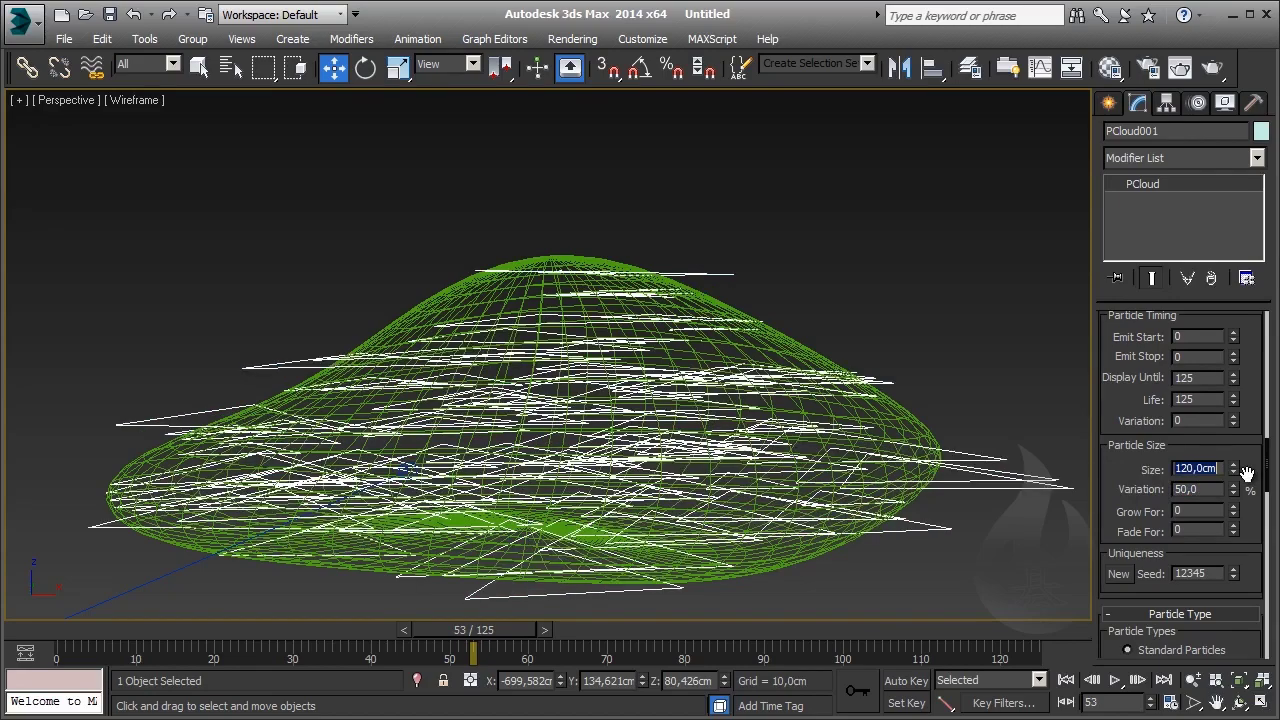
key(Return)
middle_drag(775, 503, 800, 423)
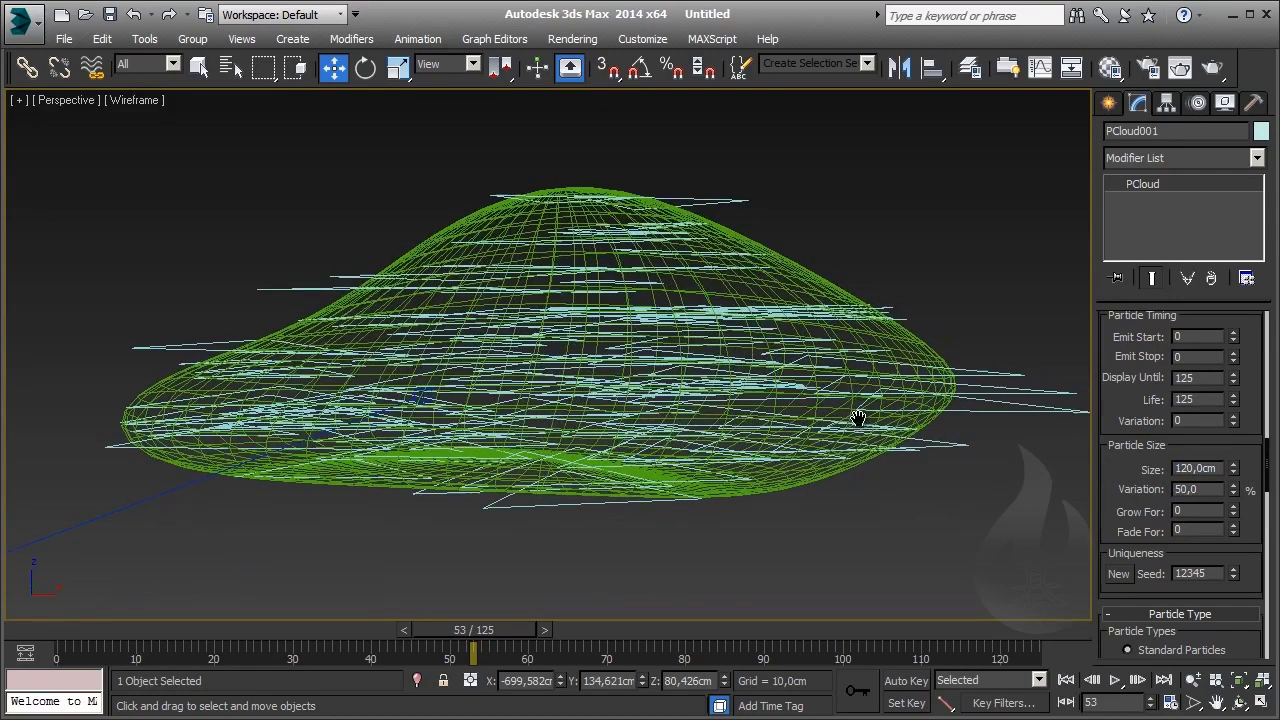
drag(1237, 545, 1244, 487)
- Switch the Standard Particles type to Facing and orbit to view the square particles
scroll(1240, 480, down, 3)
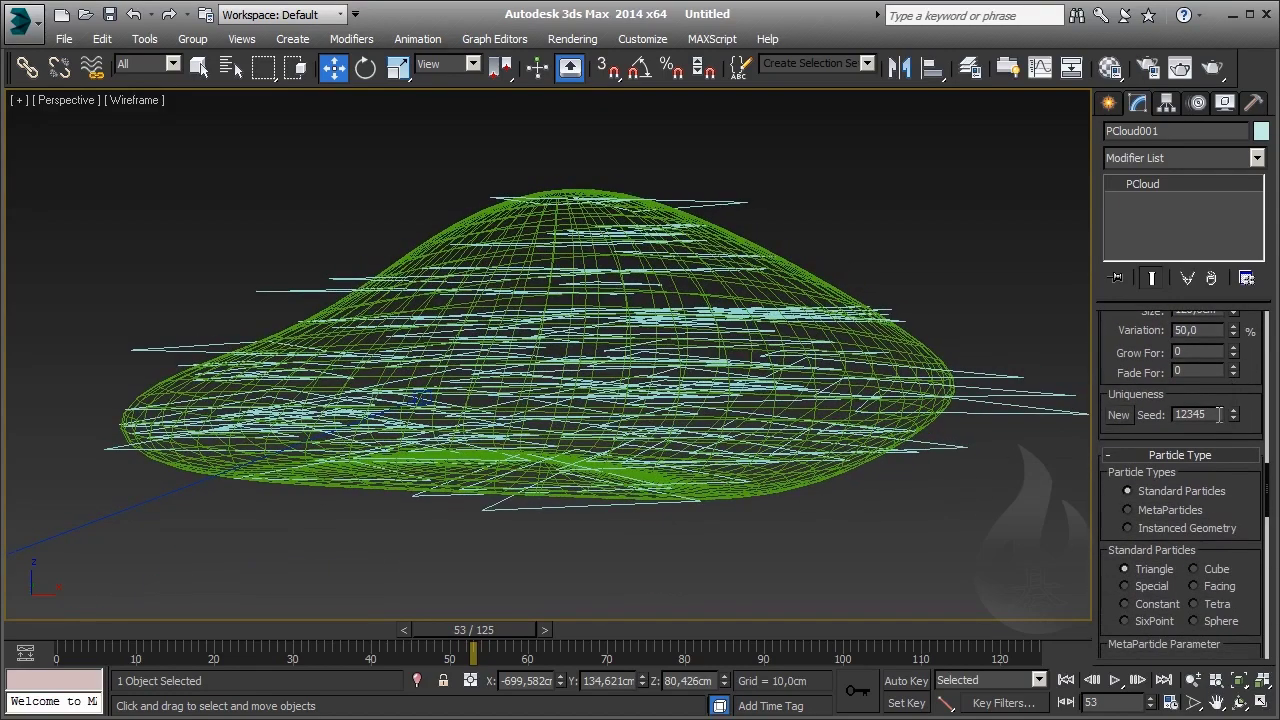
scroll(1225, 506, up, 1)
scroll(1228, 518, down, 1)
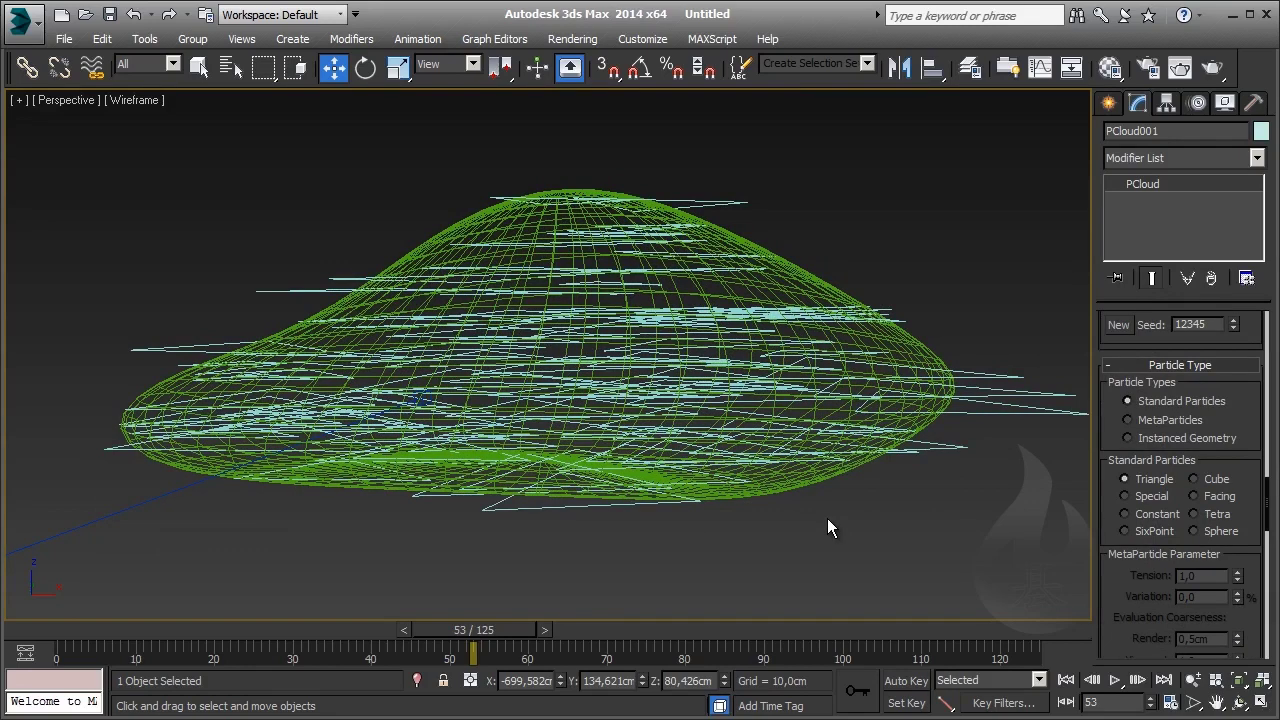
click(1193, 496)
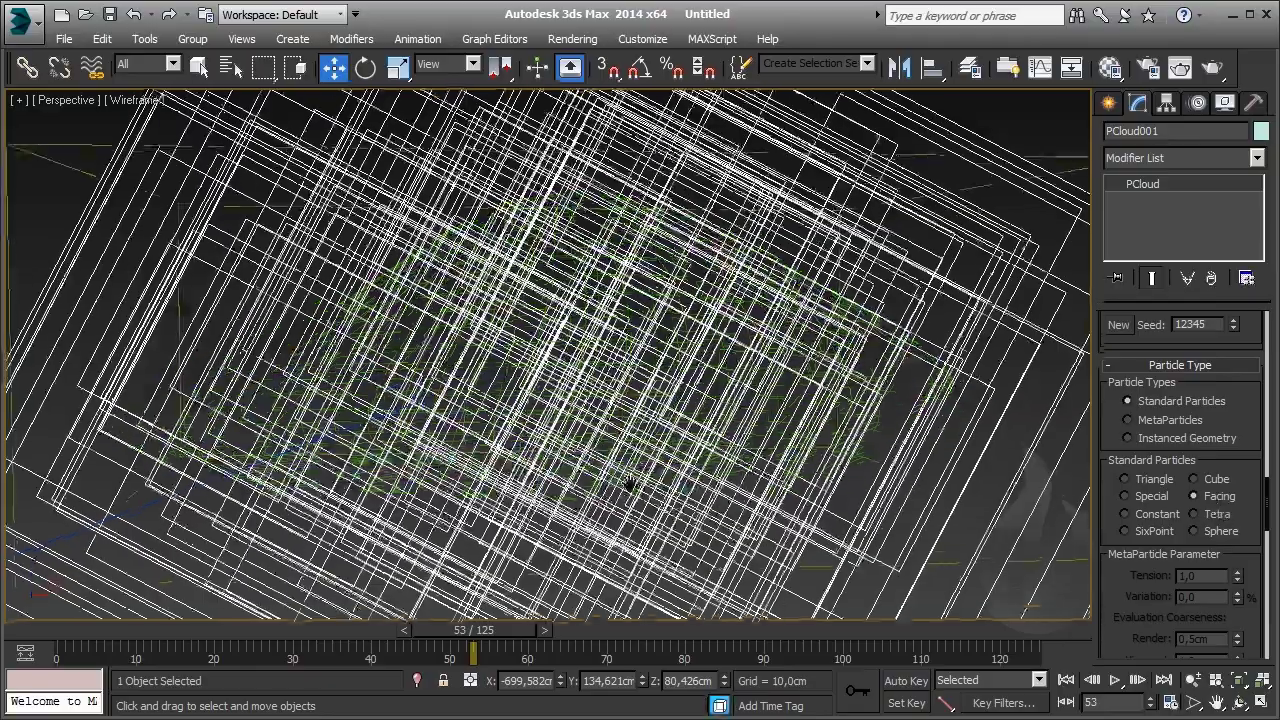
scroll(628, 497, down, 3)
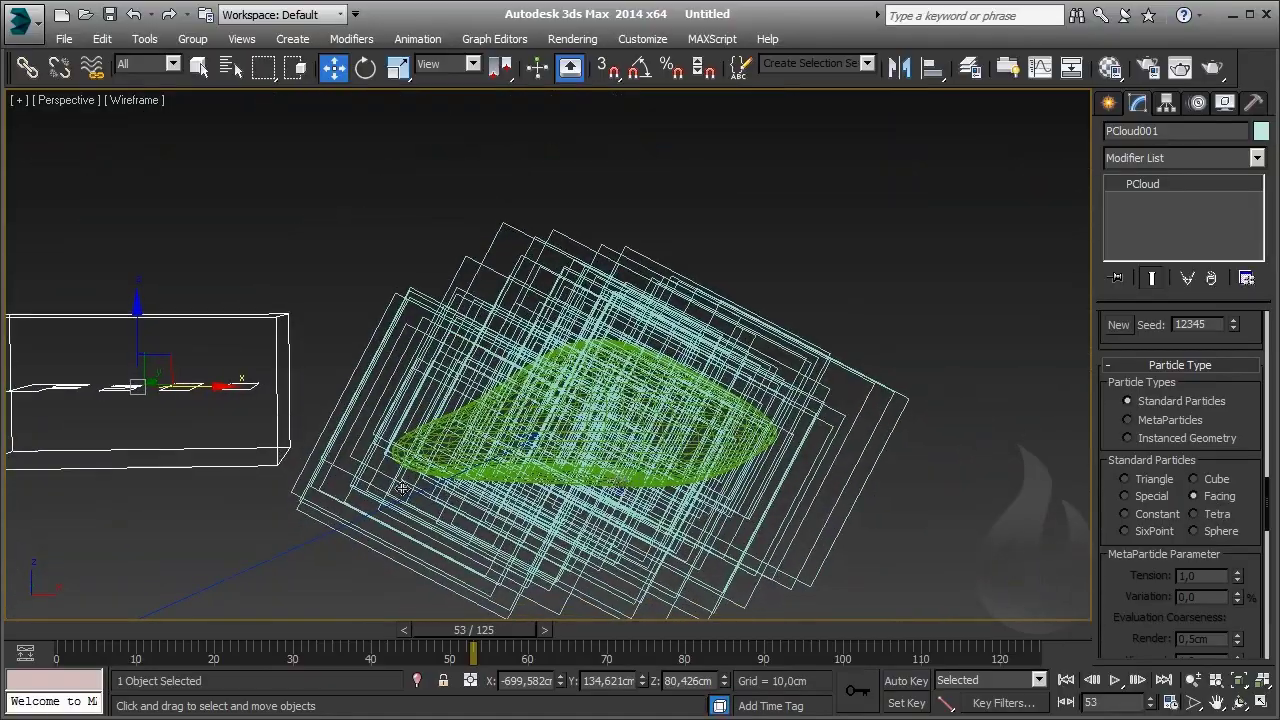
mouse_move(560, 478)
alt+middle_down()
mouse_move(200, 466)
mouse_move(314, 380)
mouse_move(632, 416)
alt+middle_up()
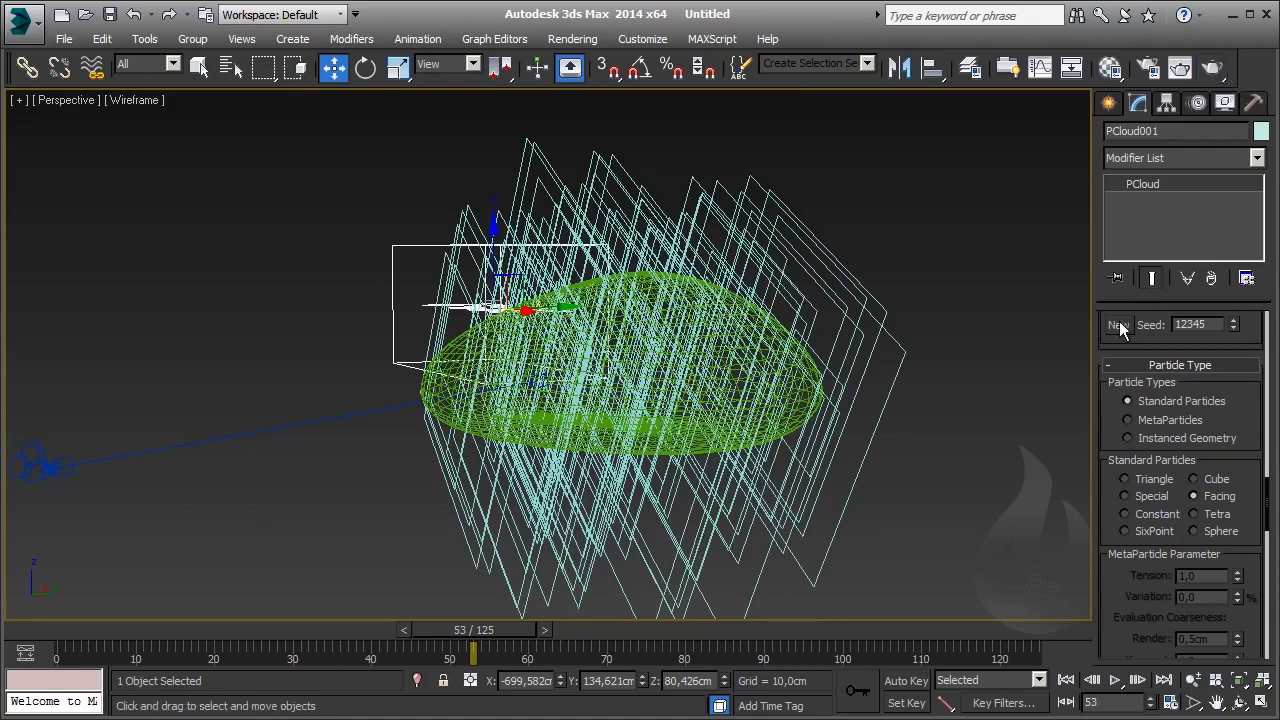
- Render frame 53 of the Perspective view and keep a cloned copy of the render
click(1181, 67)
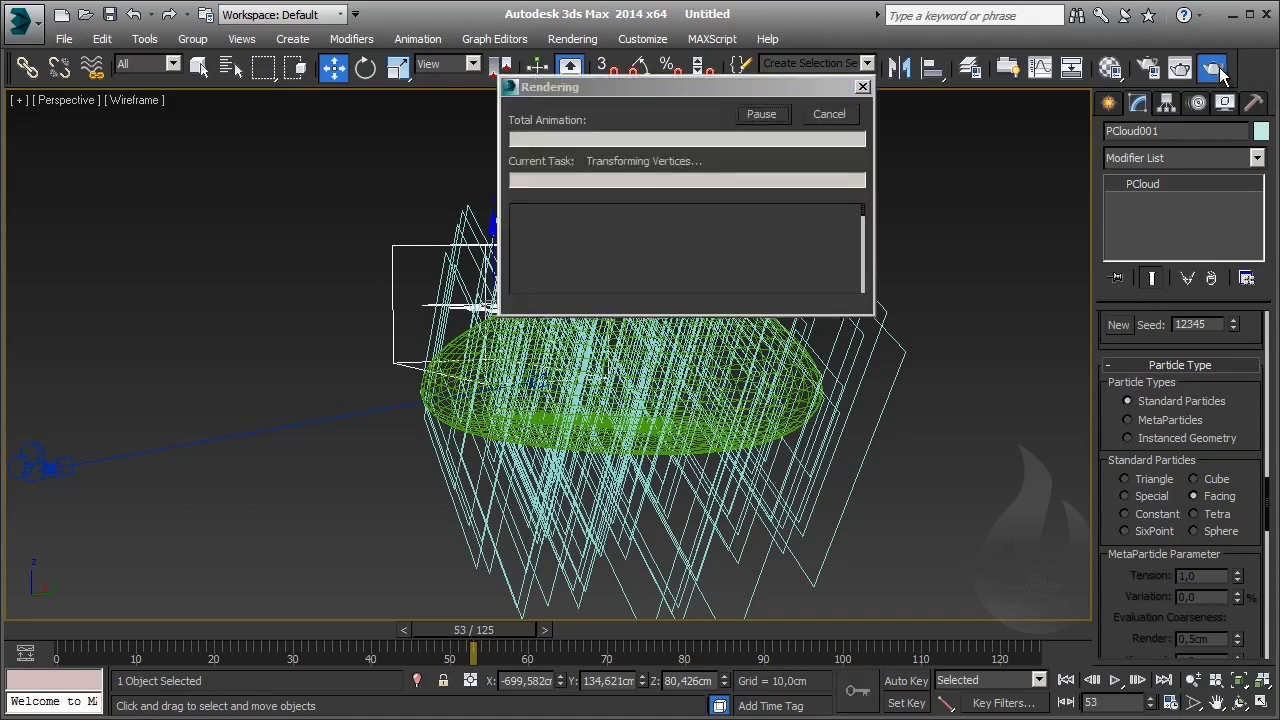
click(96, 166)
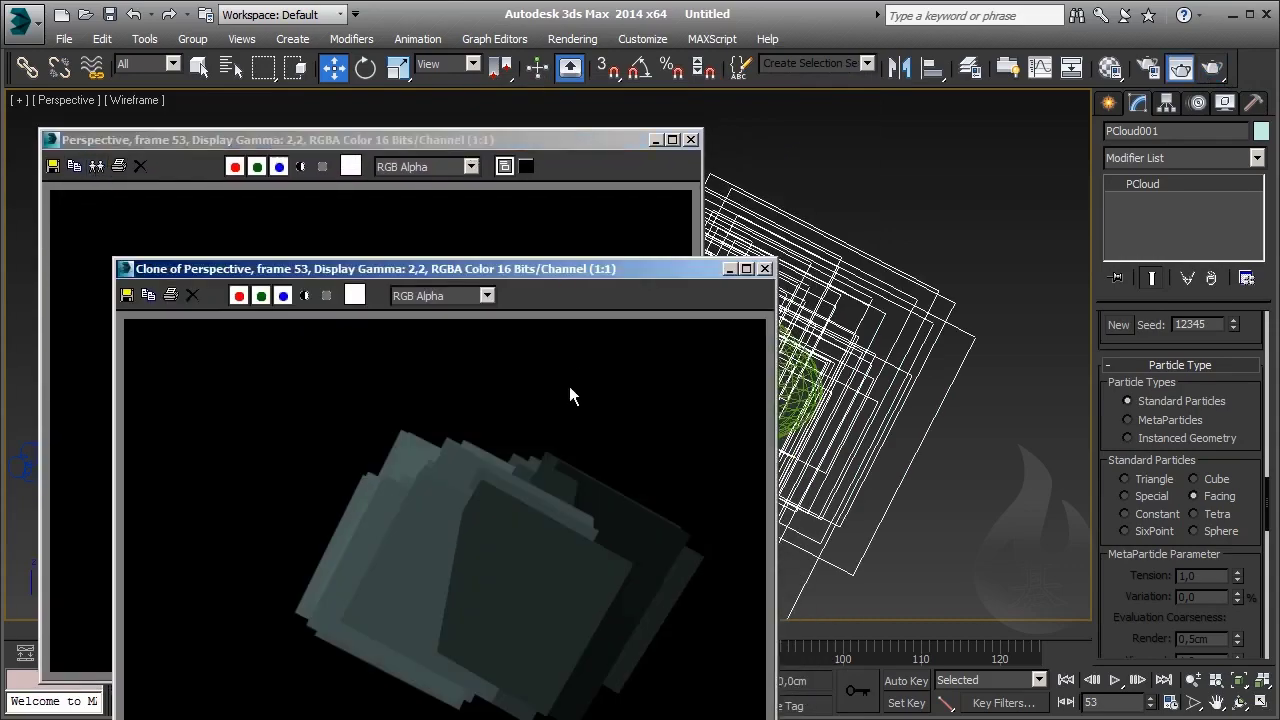
drag(544, 278, 471, 185)
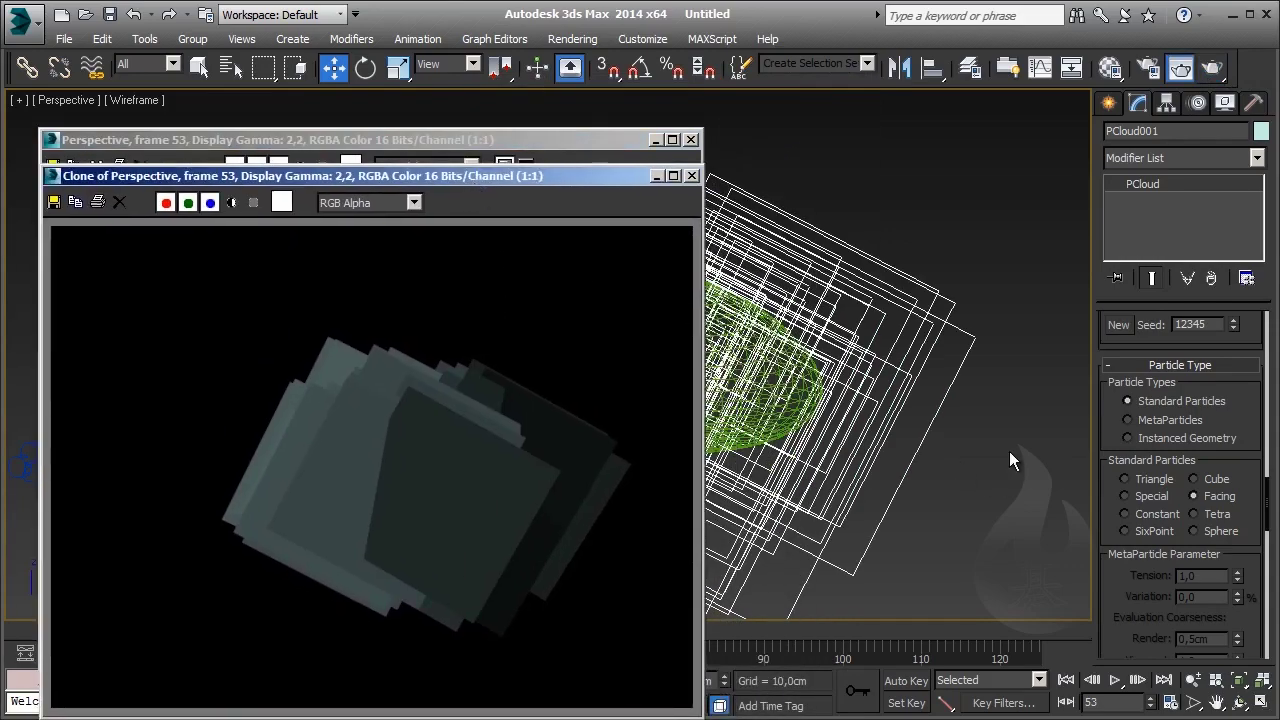
- Re-render from a new orbit angle, compare it beside the copy, then close both windows
alt+middle_drag(1009, 451, 878, 441)
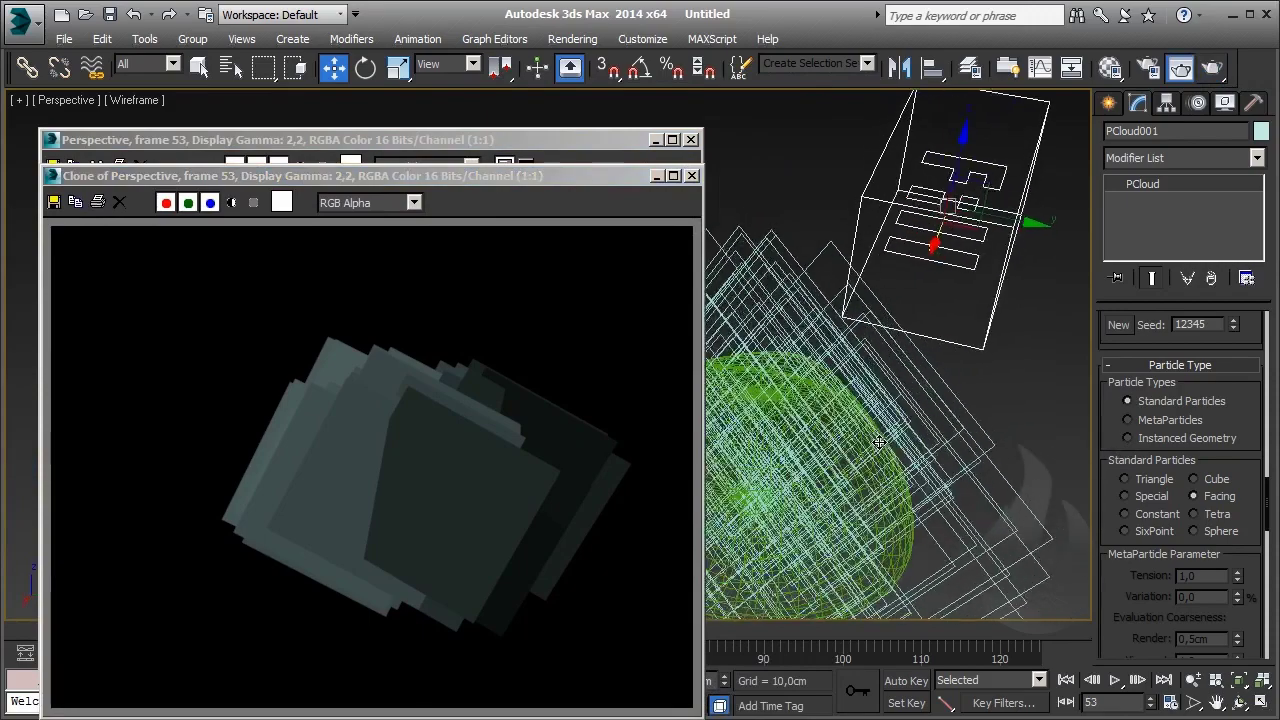
click(1210, 70)
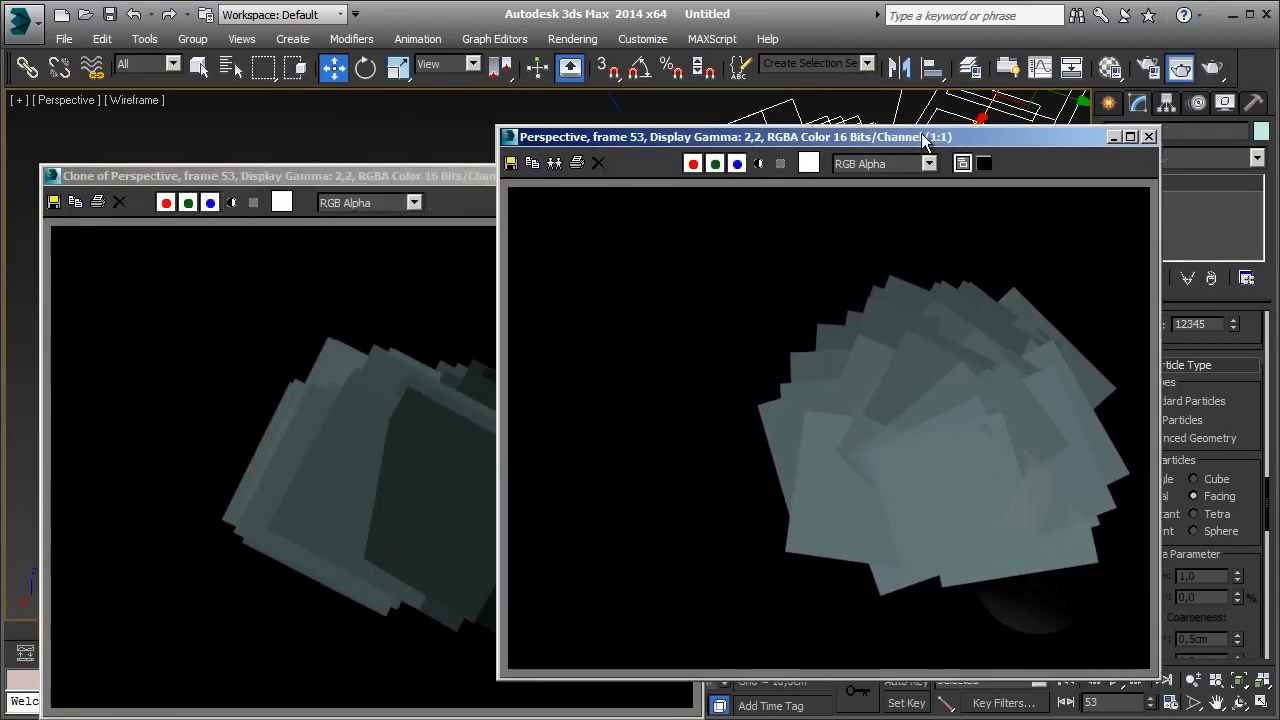
drag(463, 137, 981, 133)
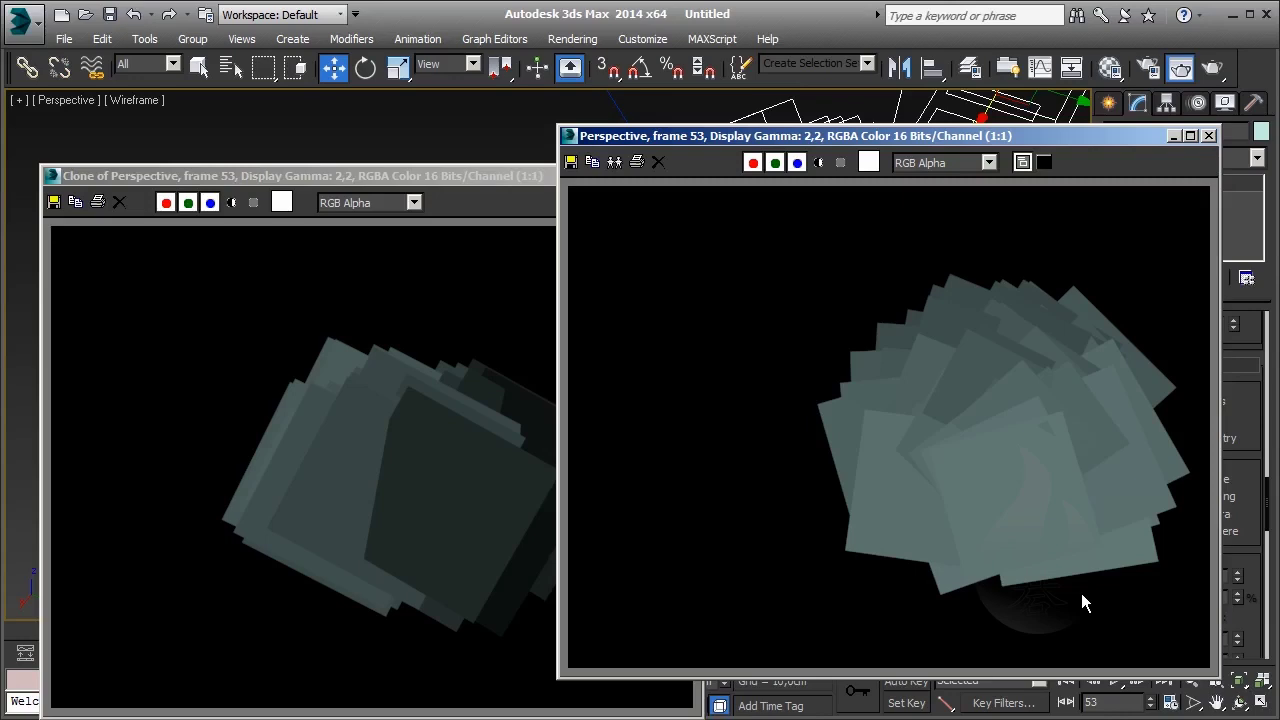
click(1208, 135)
click(694, 178)
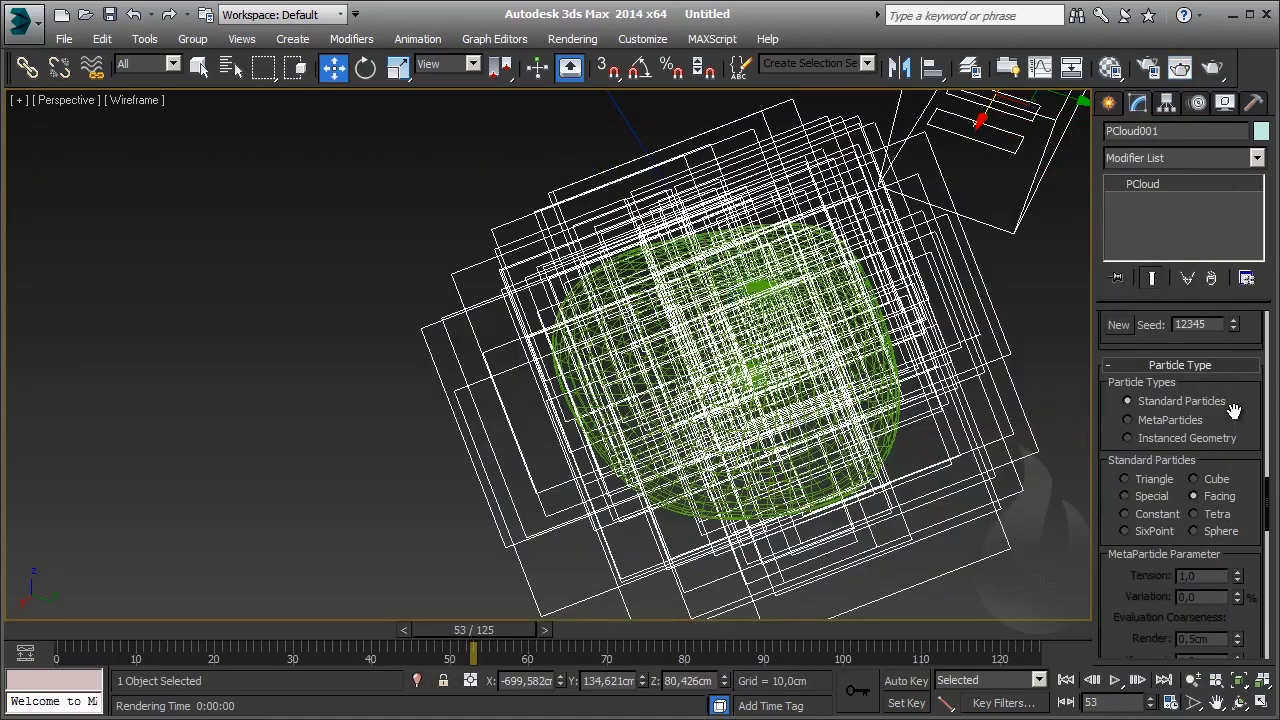
- Set PCloud001's particle Size to 60 cm
scroll(1234, 411, up, 3)
scroll(1234, 430, up, 2)
double_click(1200, 409)
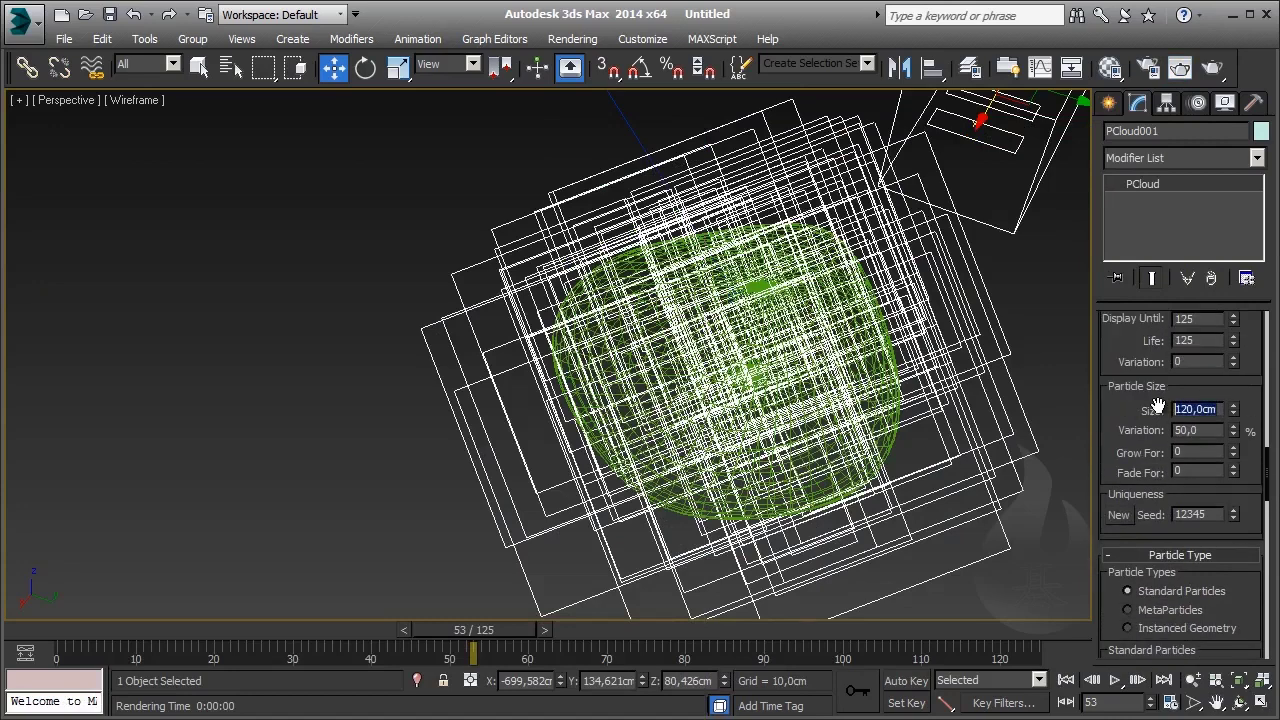
text(60)
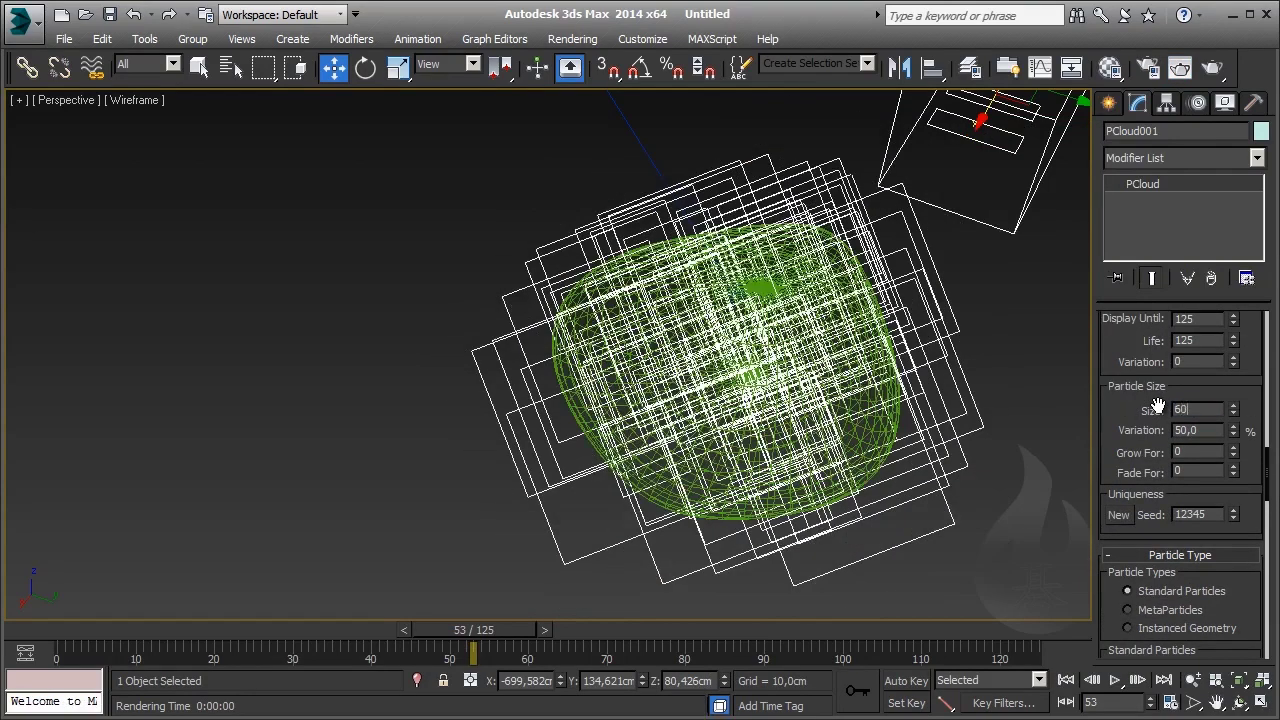
key(Return)
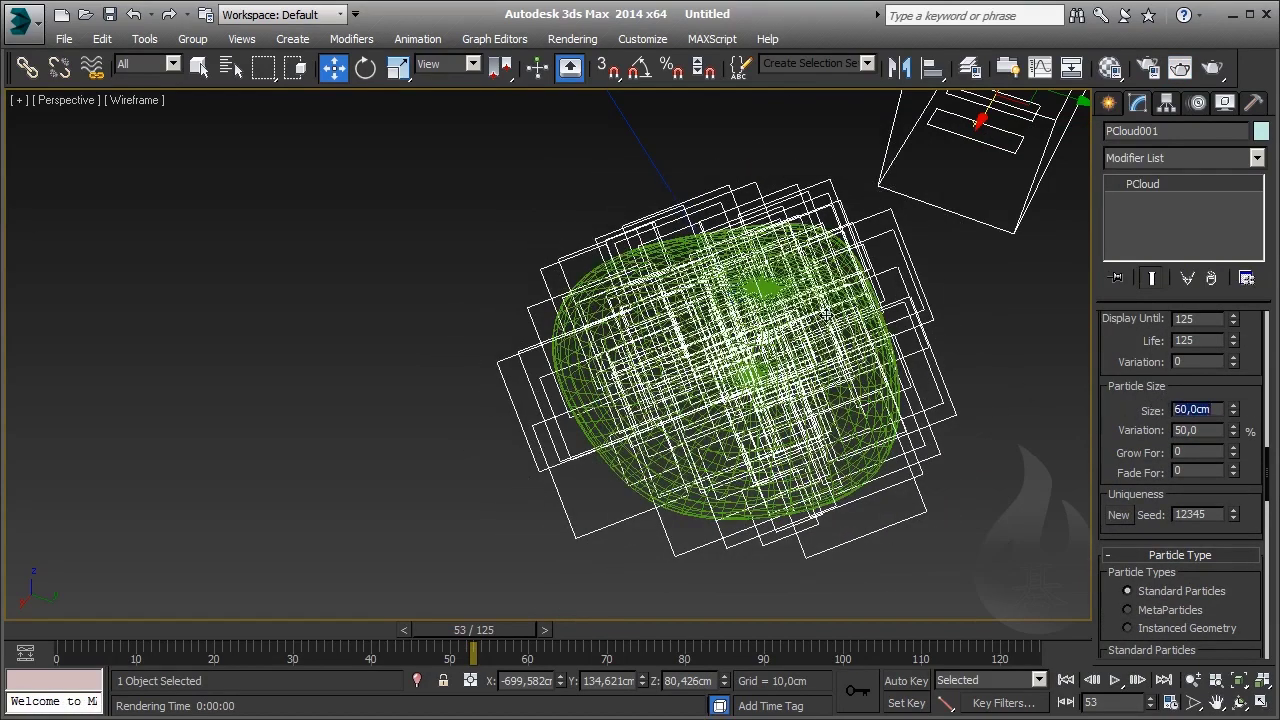
- Orbit around the cloud and switch the perspective view to Smooth + Highlights shading
mouse_move(782, 328)
alt+middle_down()
mouse_move(598, 368)
mouse_move(443, 349)
mouse_move(516, 341)
alt+middle_up()
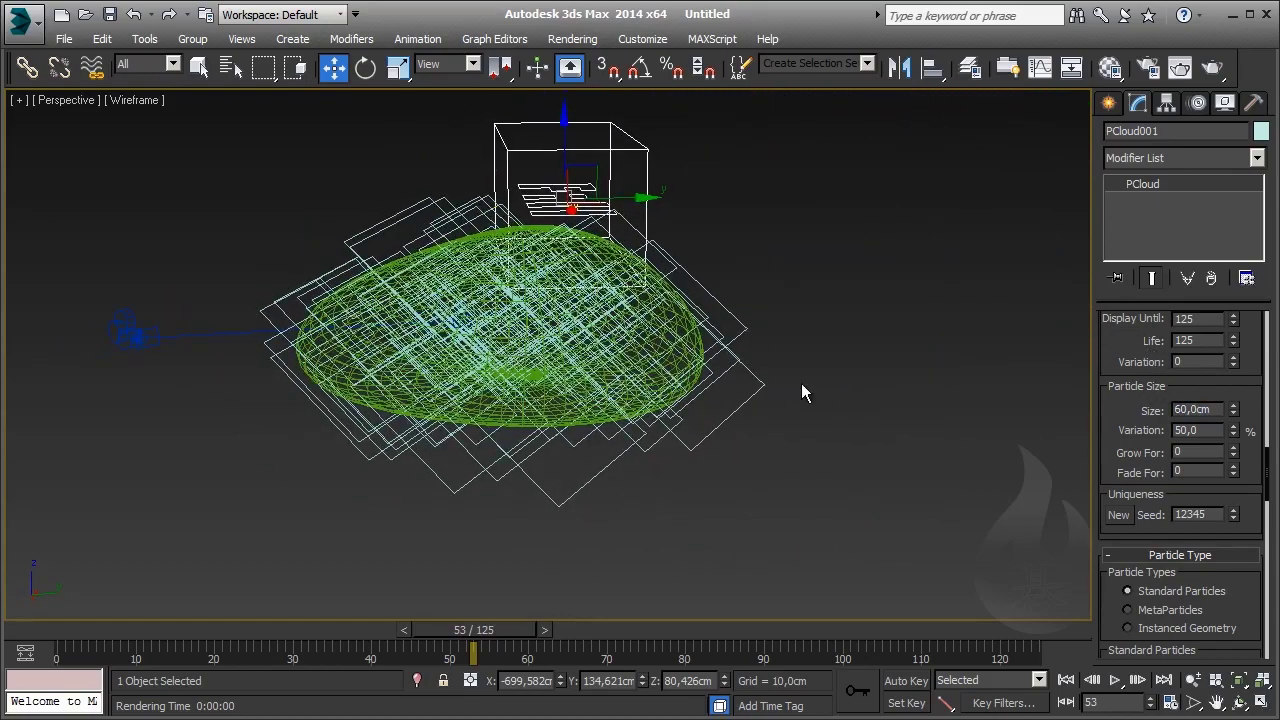
key(F3)
alt+middle_drag(611, 349, 645, 342)
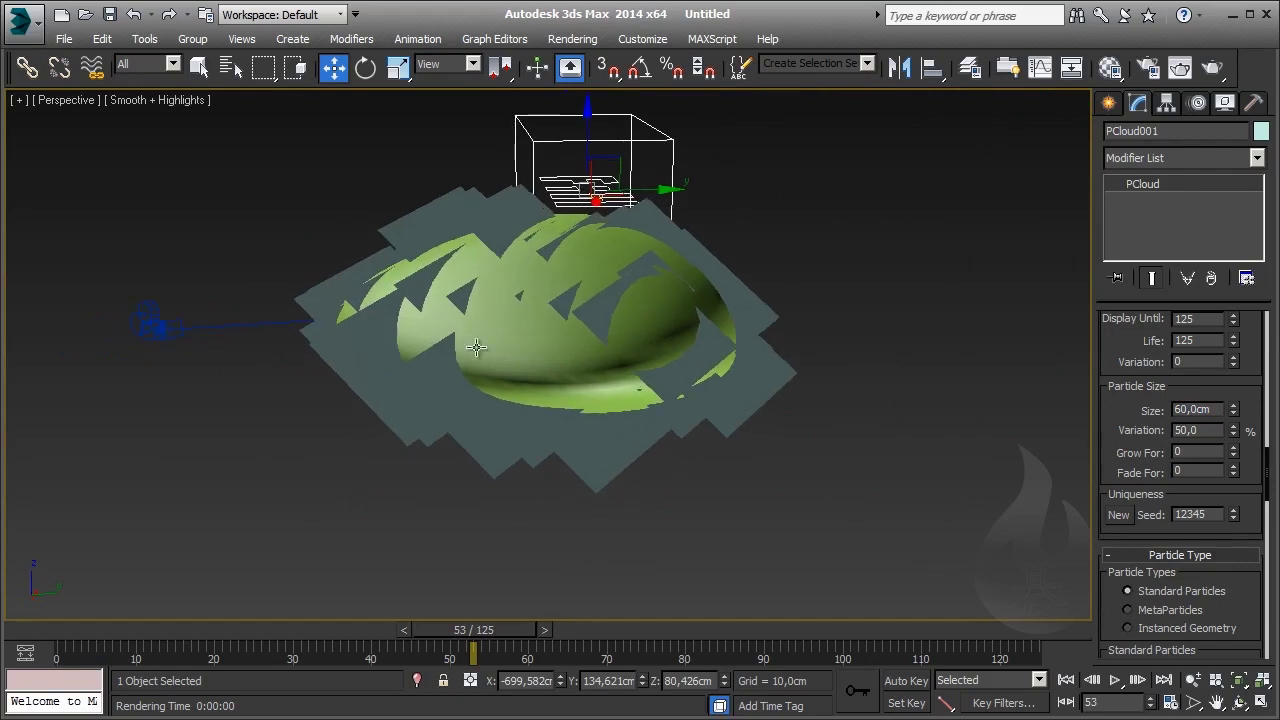
alt+middle_drag(551, 340, 565, 330)
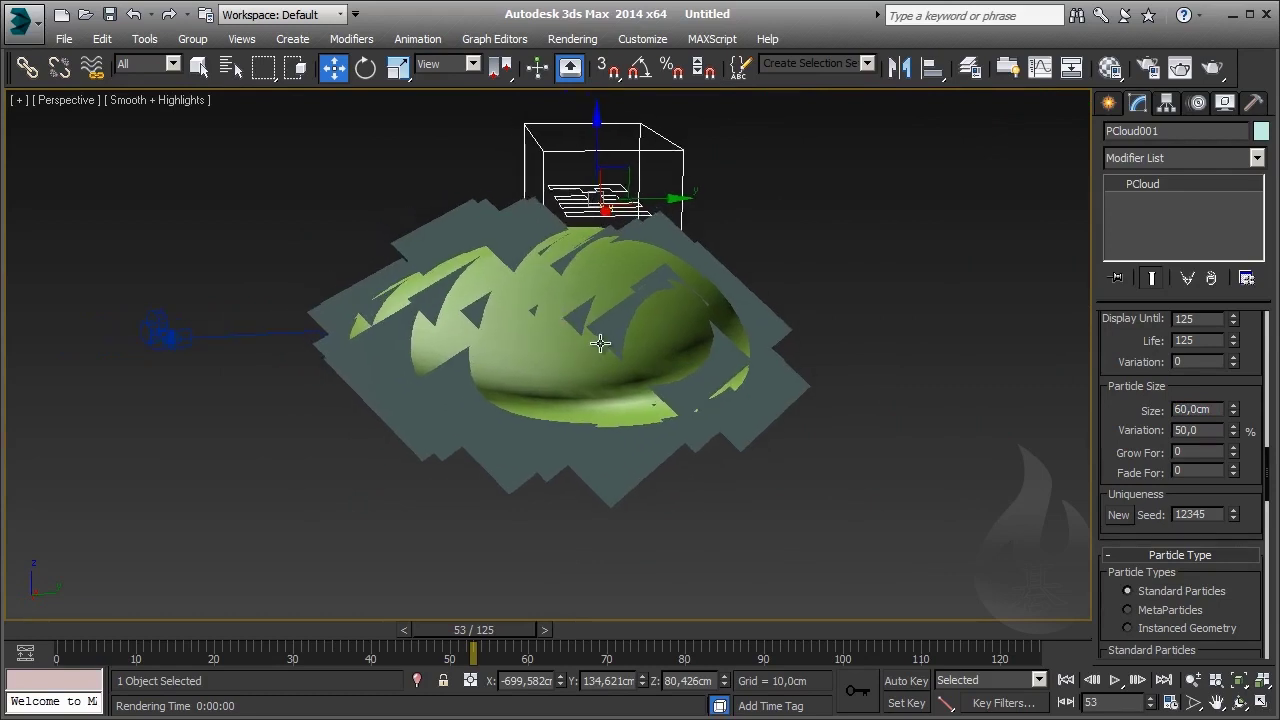
- Set Sphere001 to Display as Box in its Object Properties
click(555, 345)
right_click(558, 345)
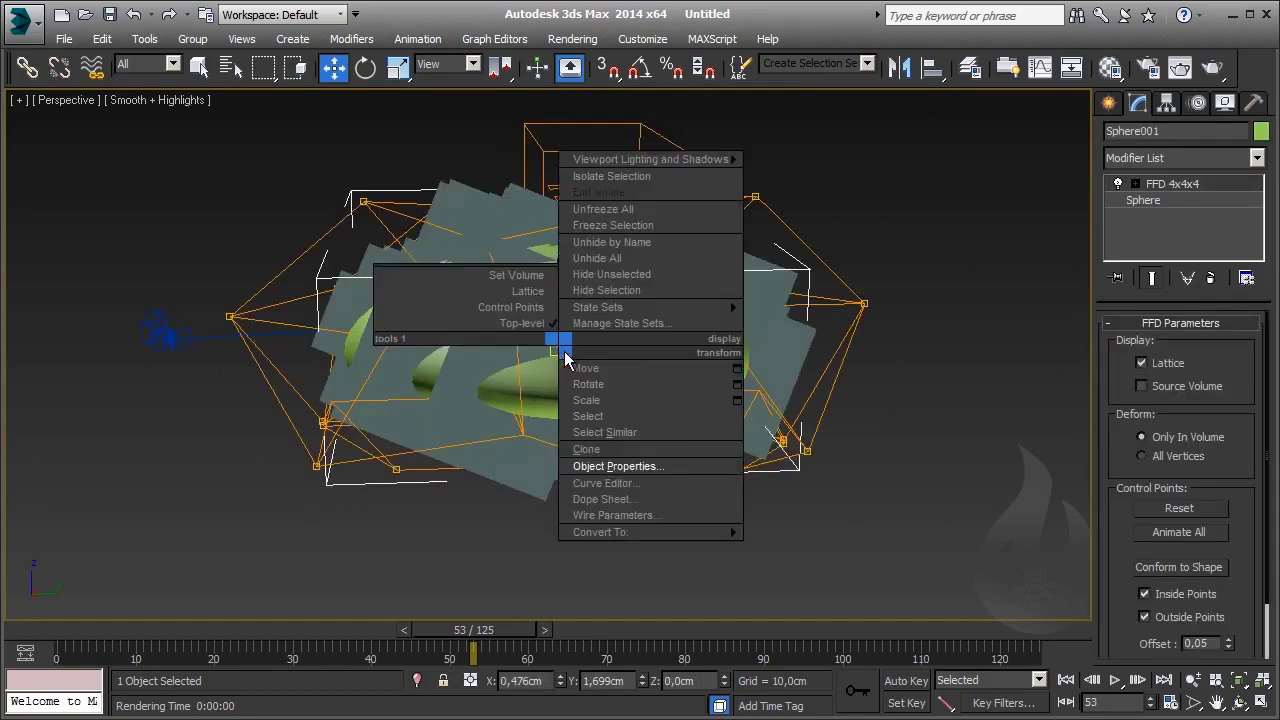
click(679, 472)
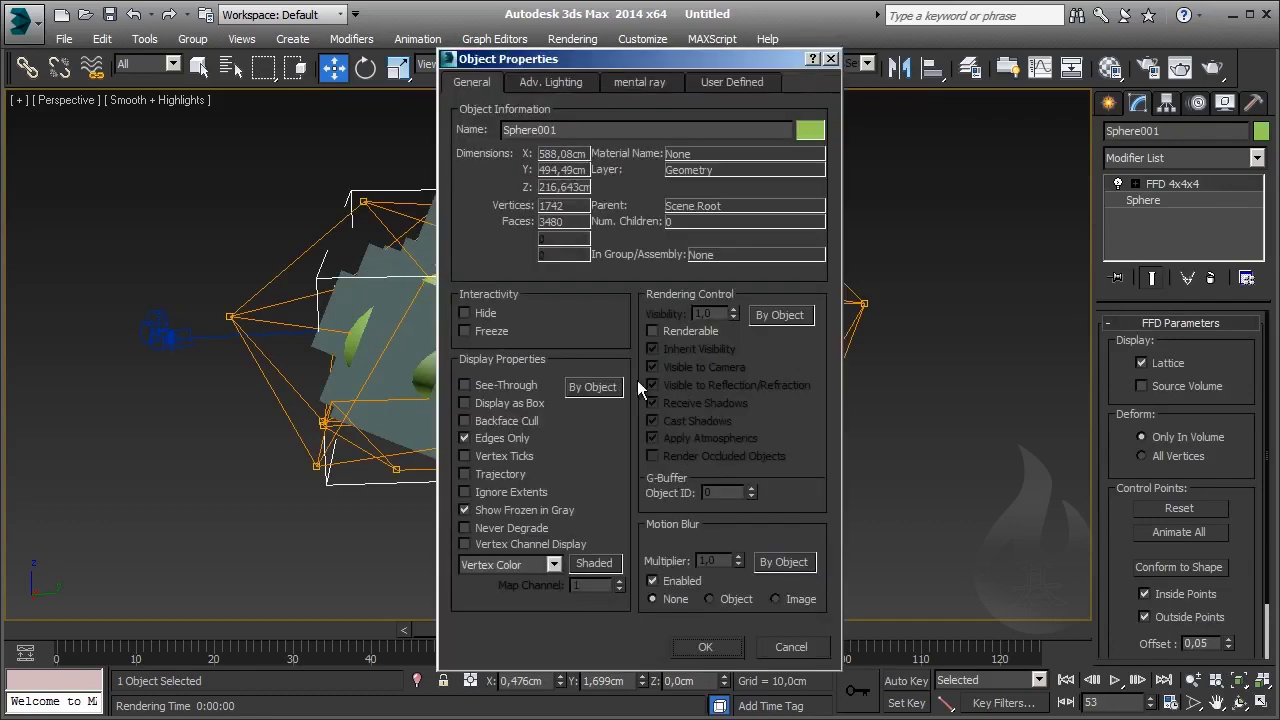
click(521, 403)
click(737, 652)
- Reselect the PCloud001 emitter and orbit around the cloud
click(863, 257)
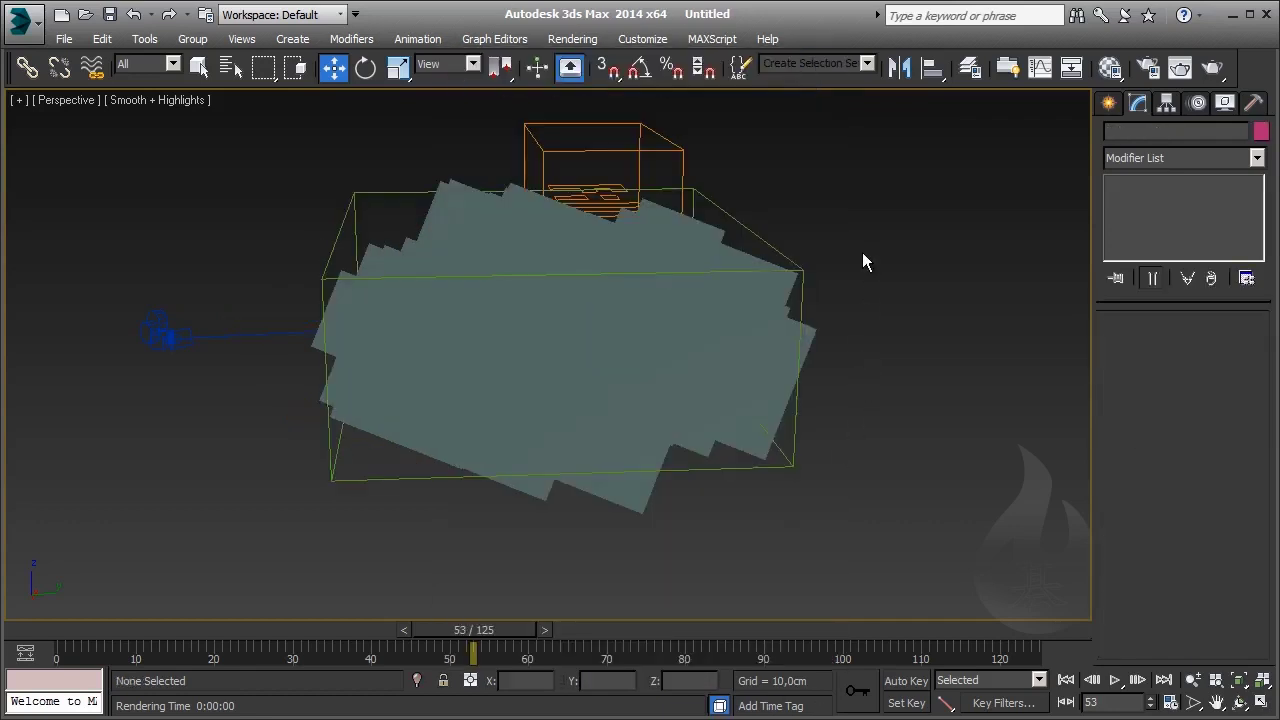
click(654, 353)
alt+middle_drag(654, 353, 706, 343)
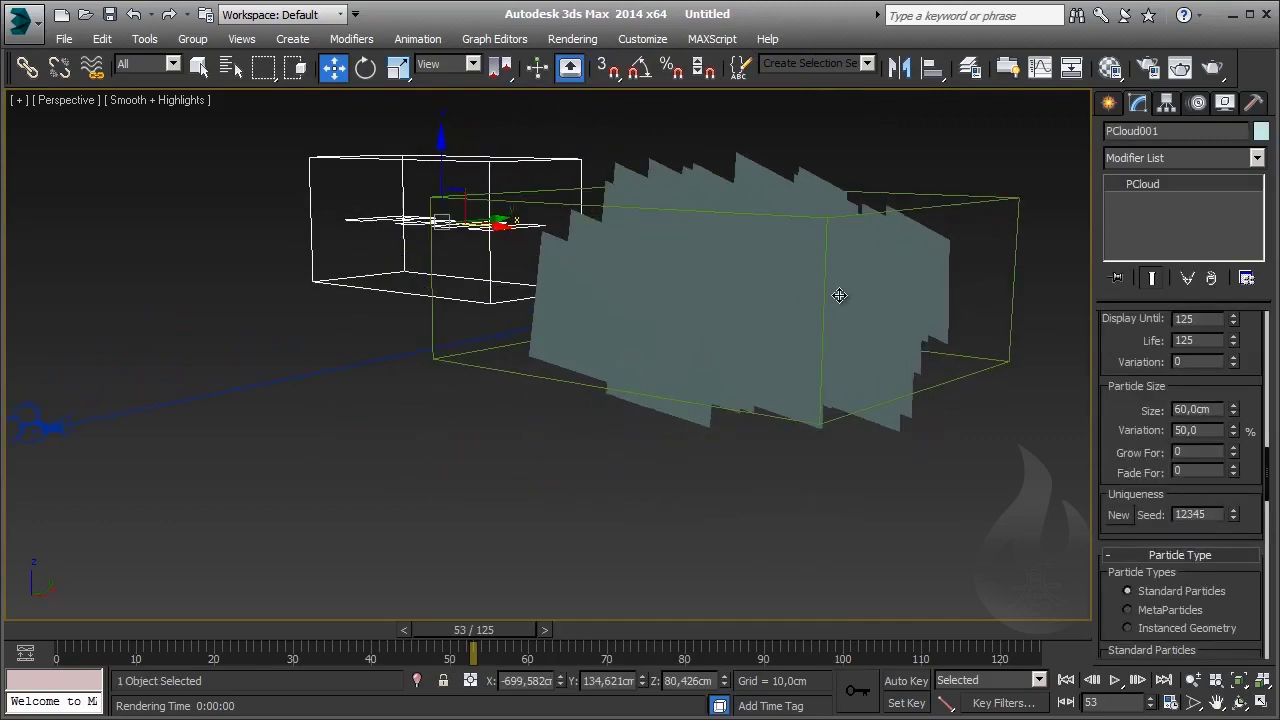
- Lower the Use Total particle count and turn on Edged Faces in the viewport
alt+middle_drag(840, 291, 709, 309)
scroll(779, 314, up, 3)
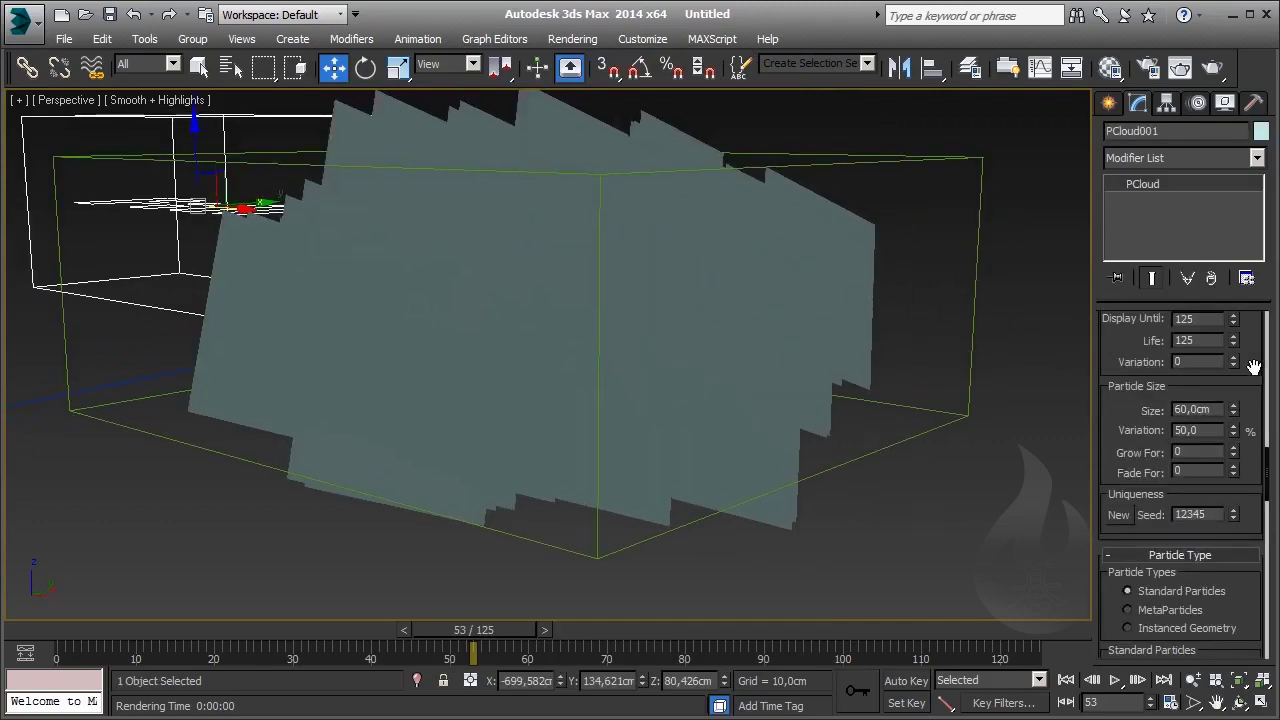
scroll(1248, 380, up, 3)
scroll(1244, 428, up, 1)
scroll(1244, 428, up, 3)
scroll(1244, 428, up, 3)
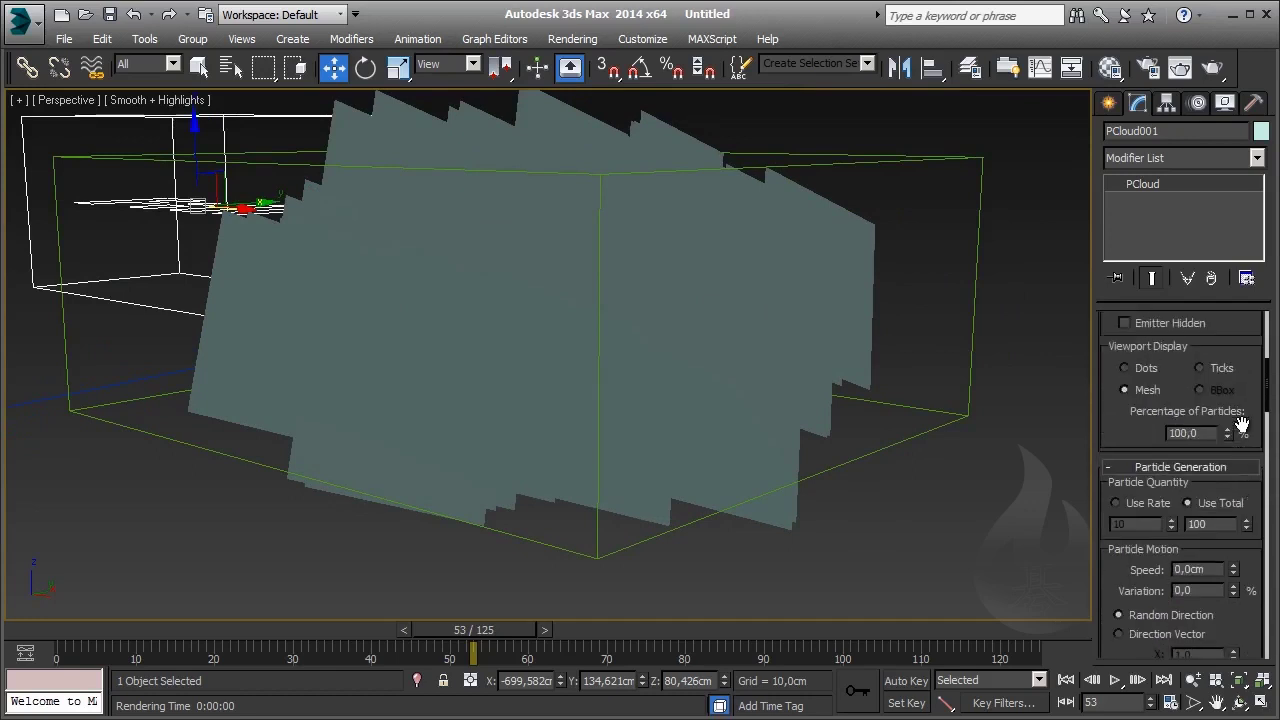
click(1246, 528)
mouse_move(1248, 535)
mouse_down()
mouse_move(1277, 607)
mouse_move(1277, 562)
mouse_up()
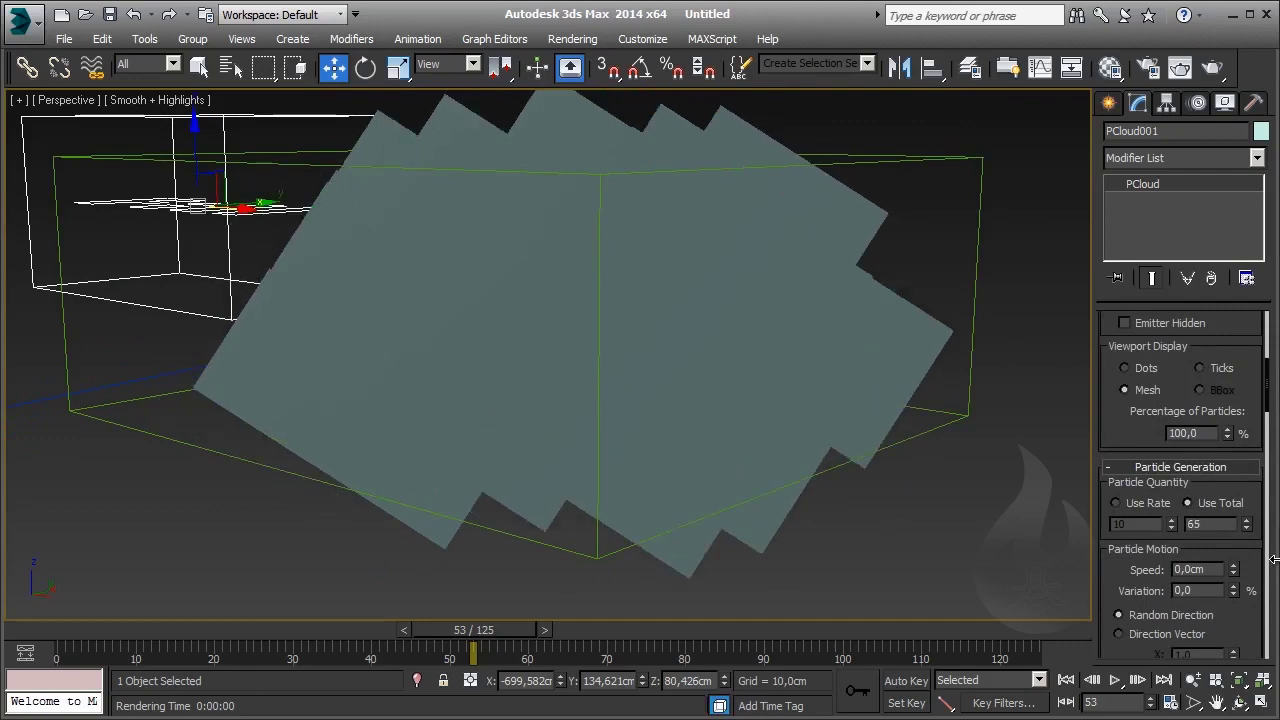
key(F4)
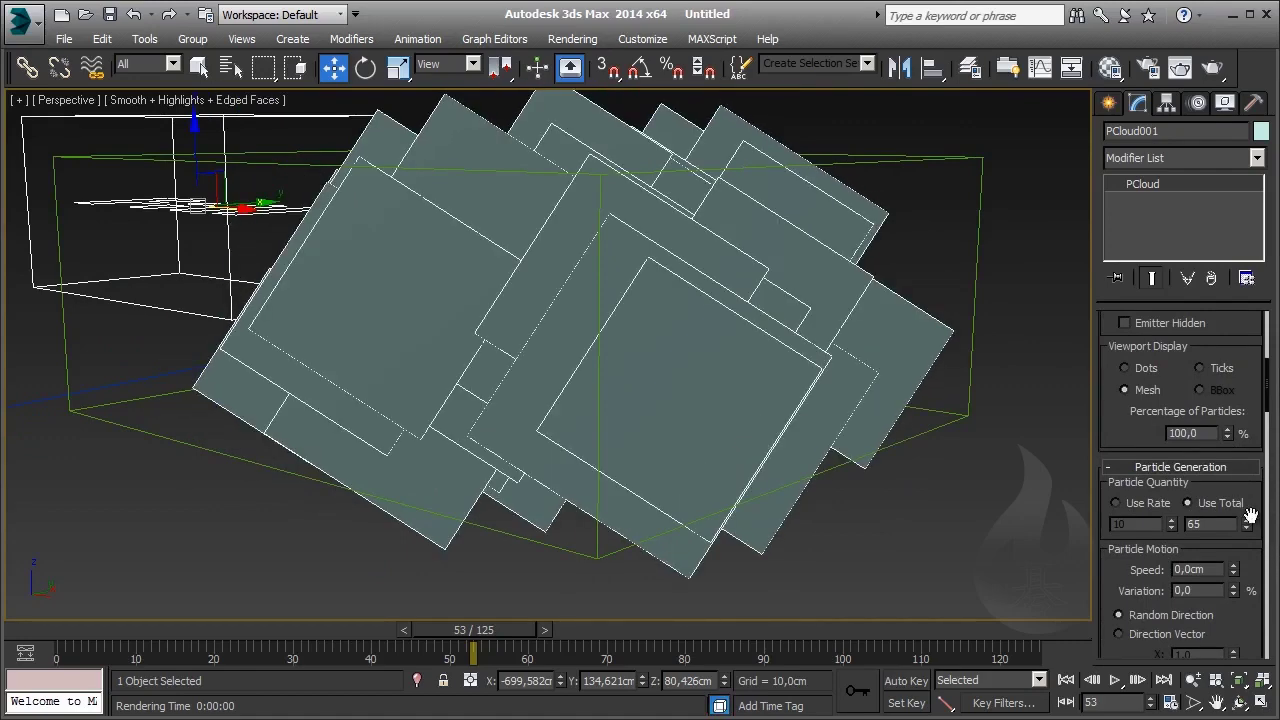
- Raise the Use Total particle count to 113
drag(1247, 524, 1245, 467)
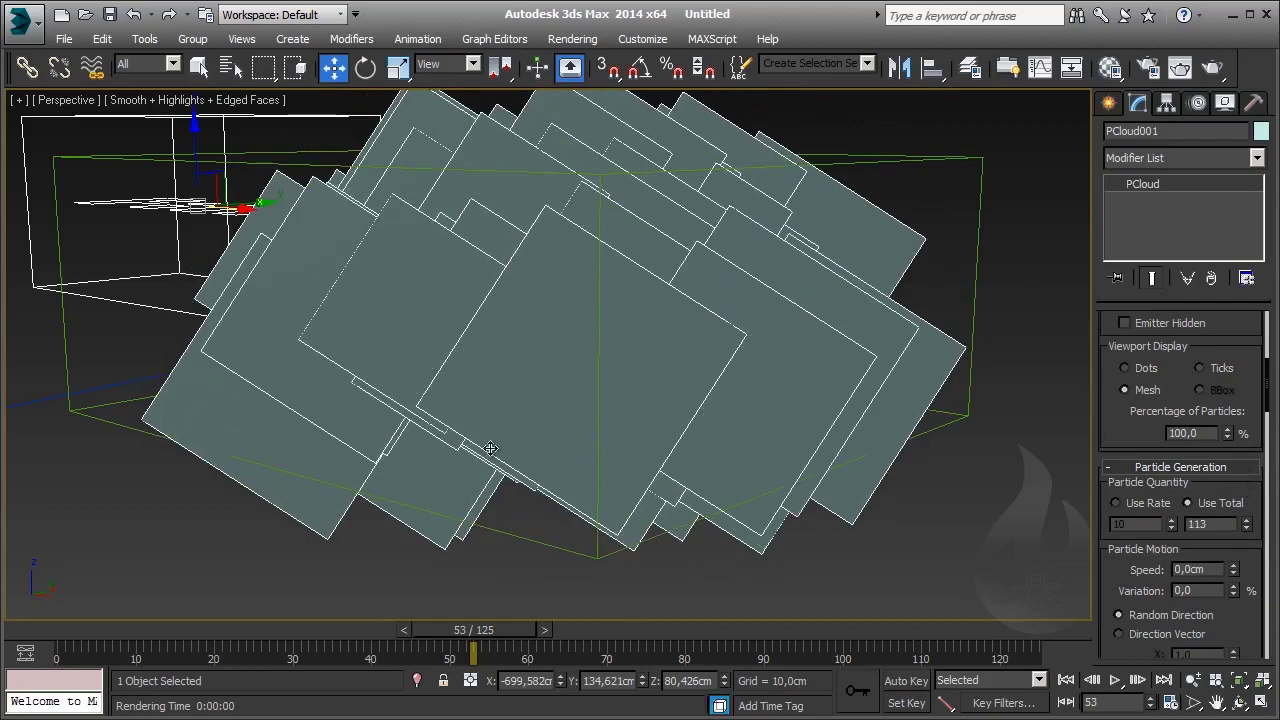
middle_drag(400, 379, 419, 374)
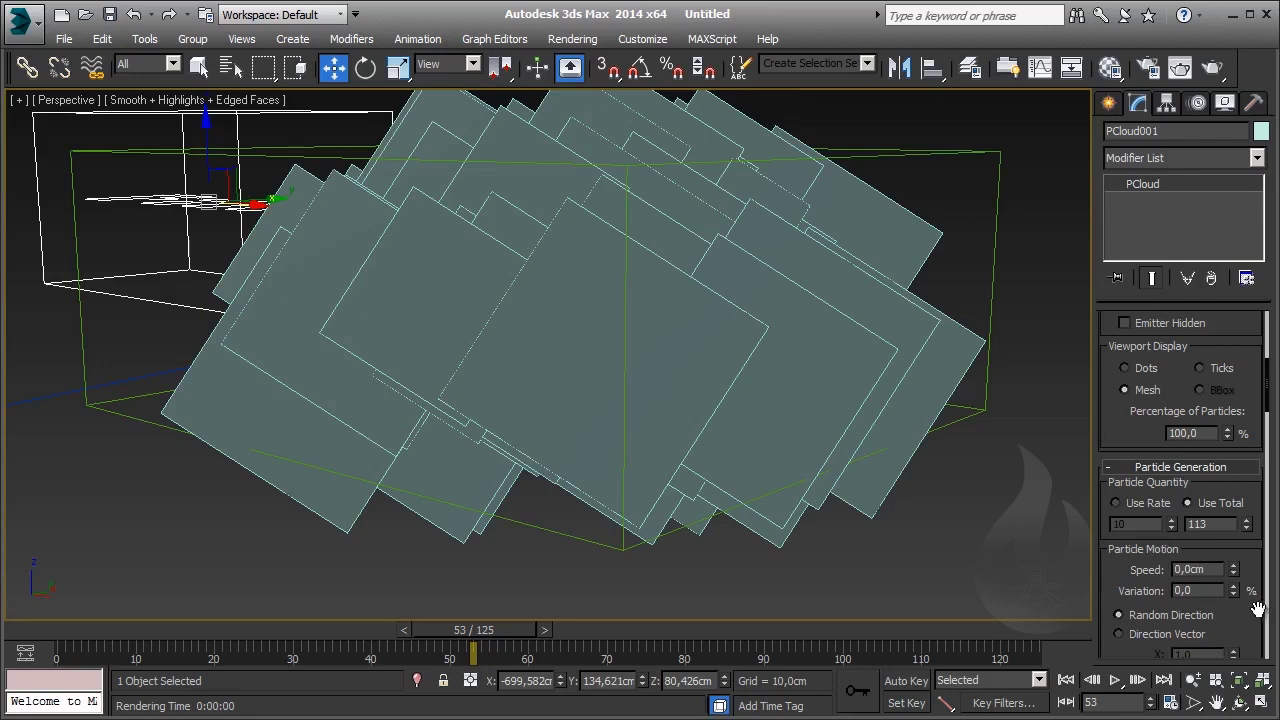
drag(1252, 612, 1245, 539)
scroll(1245, 539, up, 2)
scroll(1245, 539, up, 4)
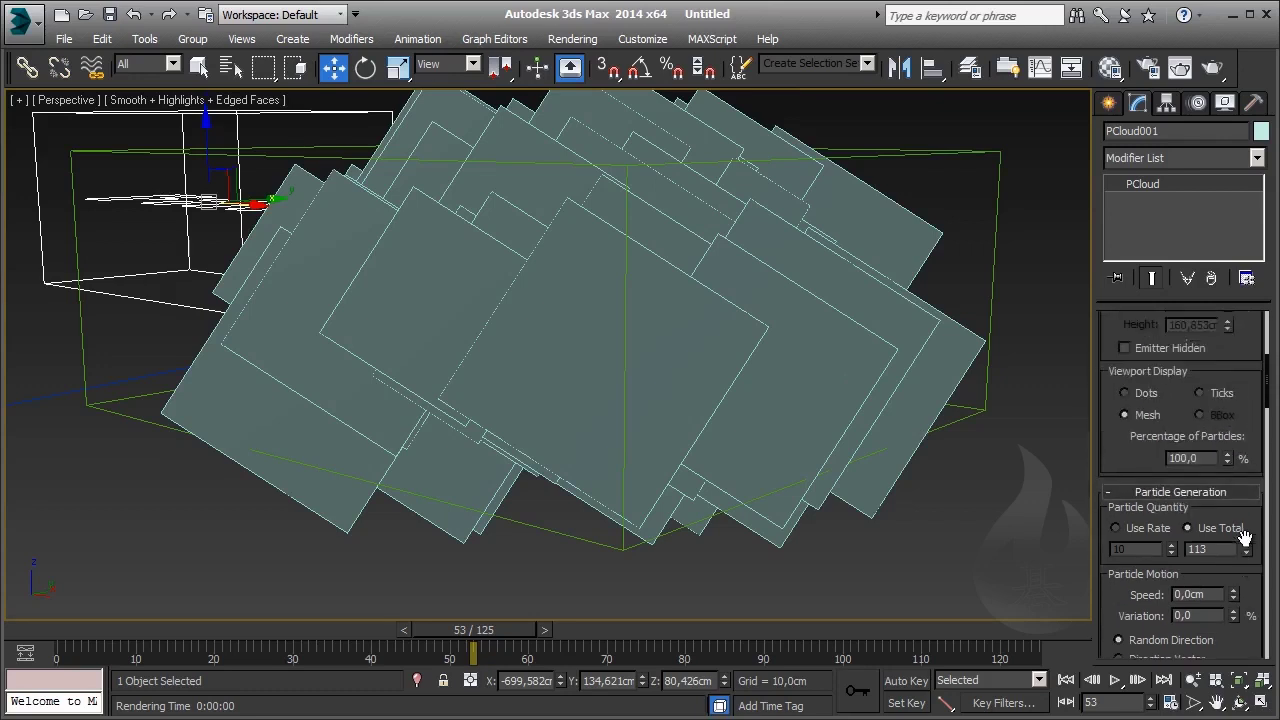
scroll(1245, 539, up, 3)
scroll(1245, 539, down, 3)
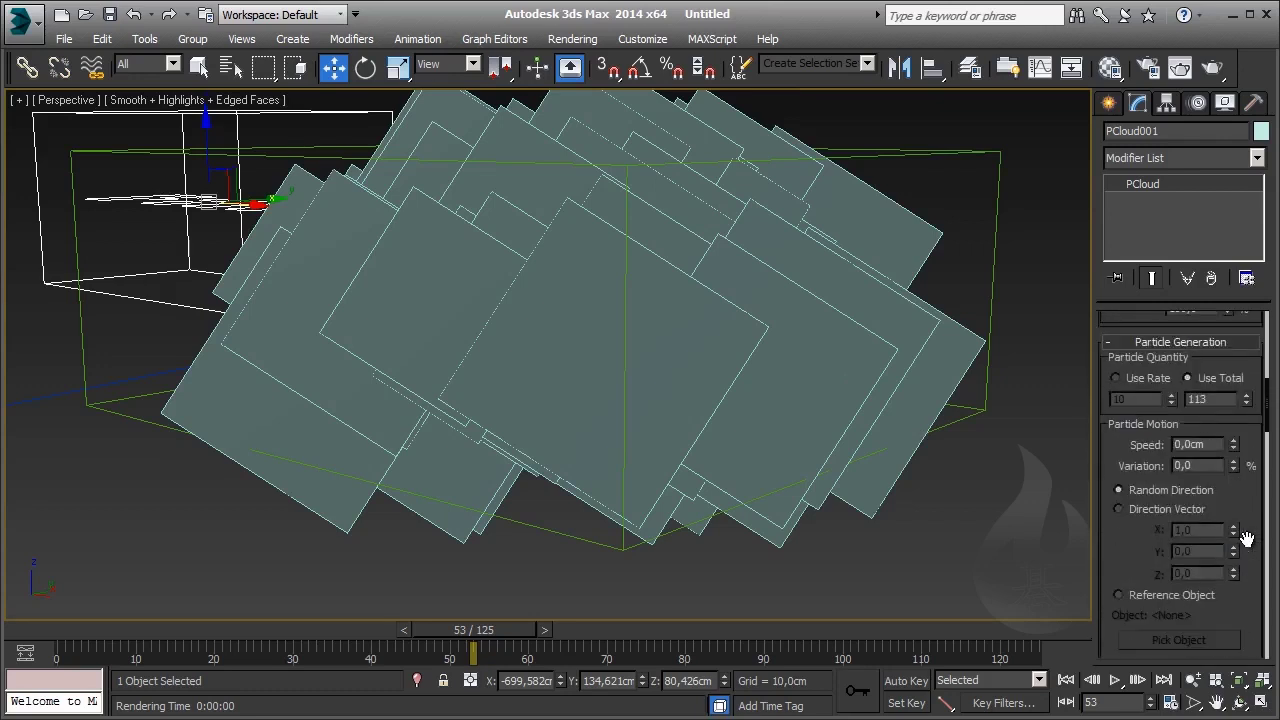
scroll(1245, 539, down, 3)
scroll(1246, 539, down, 2)
scroll(1247, 539, down, 1)
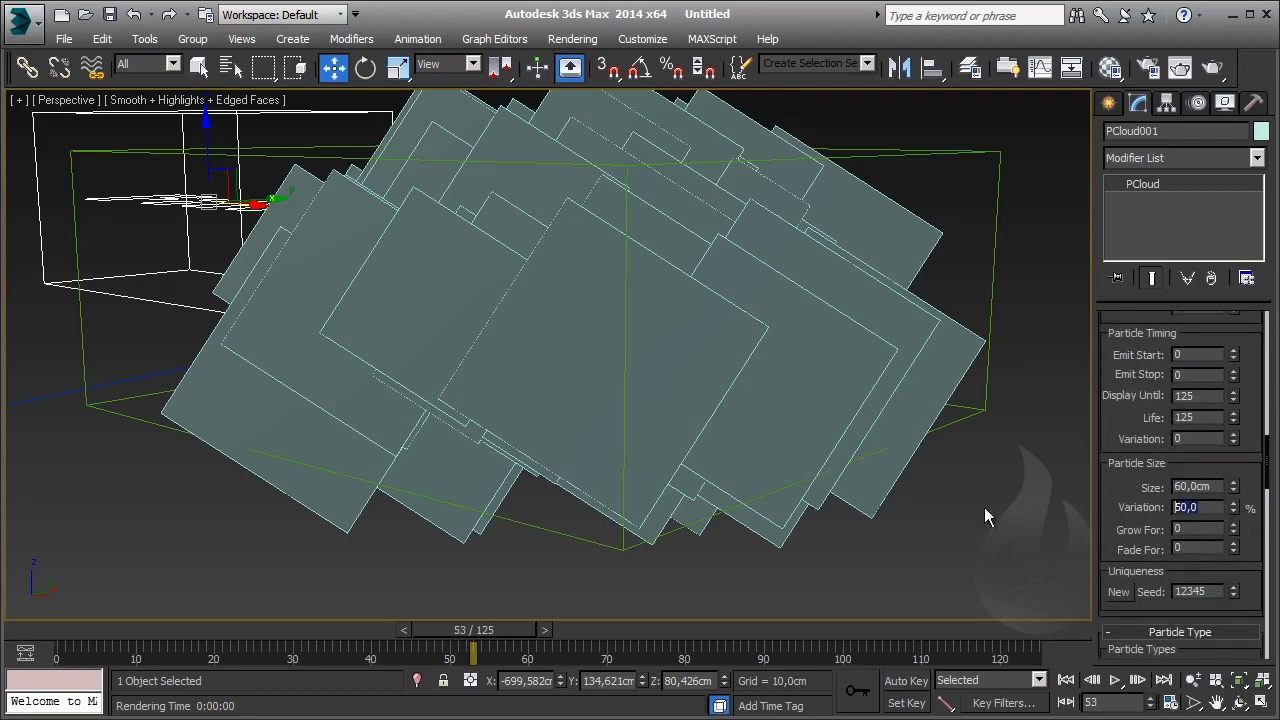
- Set size variation to 80%, render a perspective test frame, then close it
text(80)
key(Return)
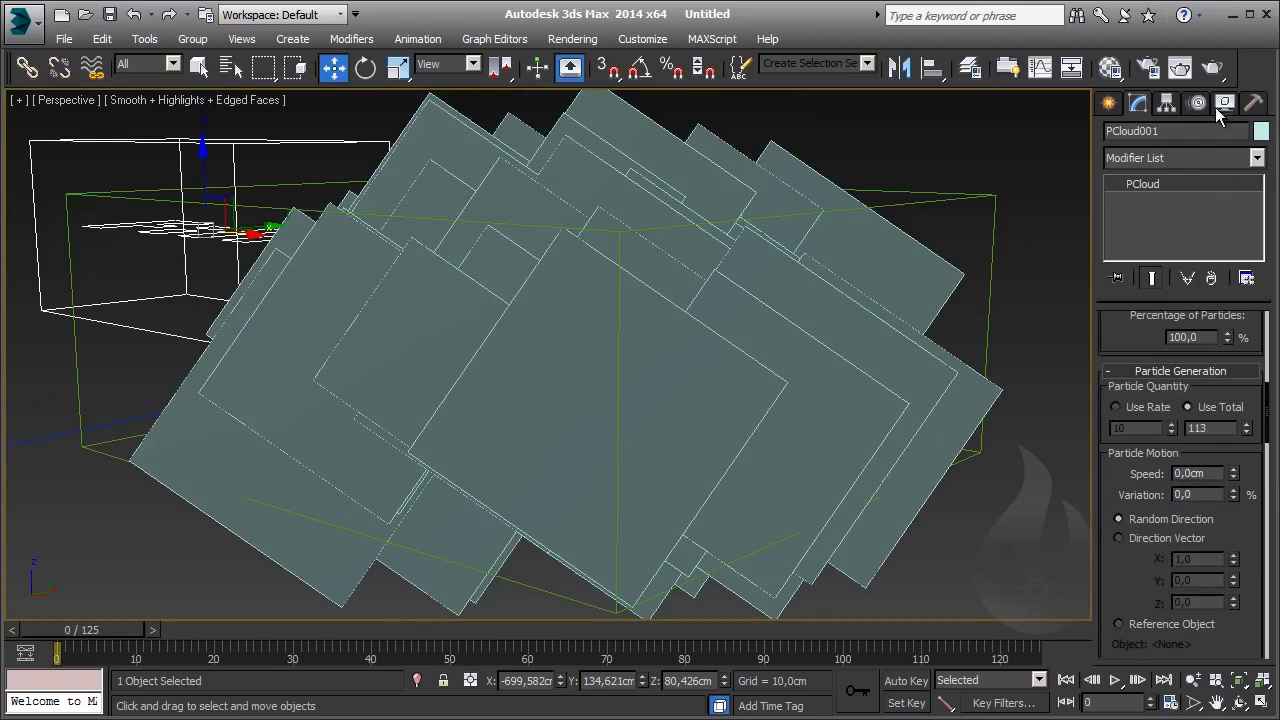
click(1180, 67)
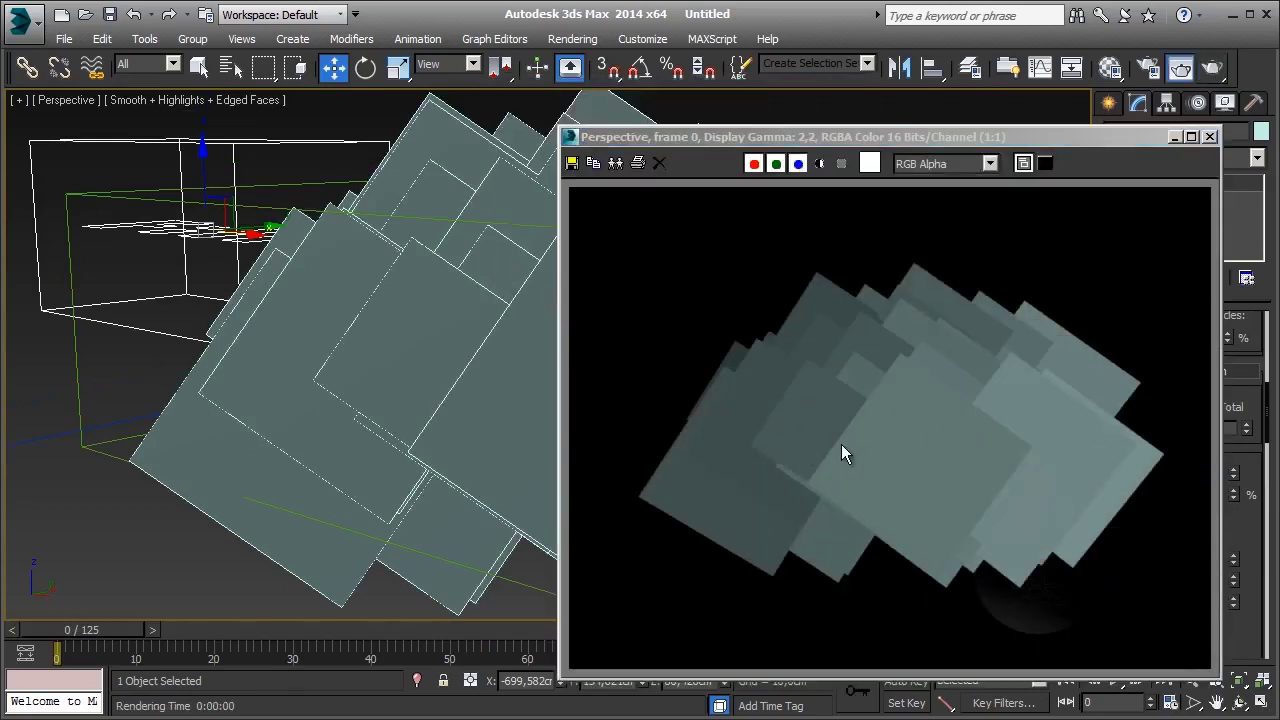
drag(1060, 136, 765, 117)
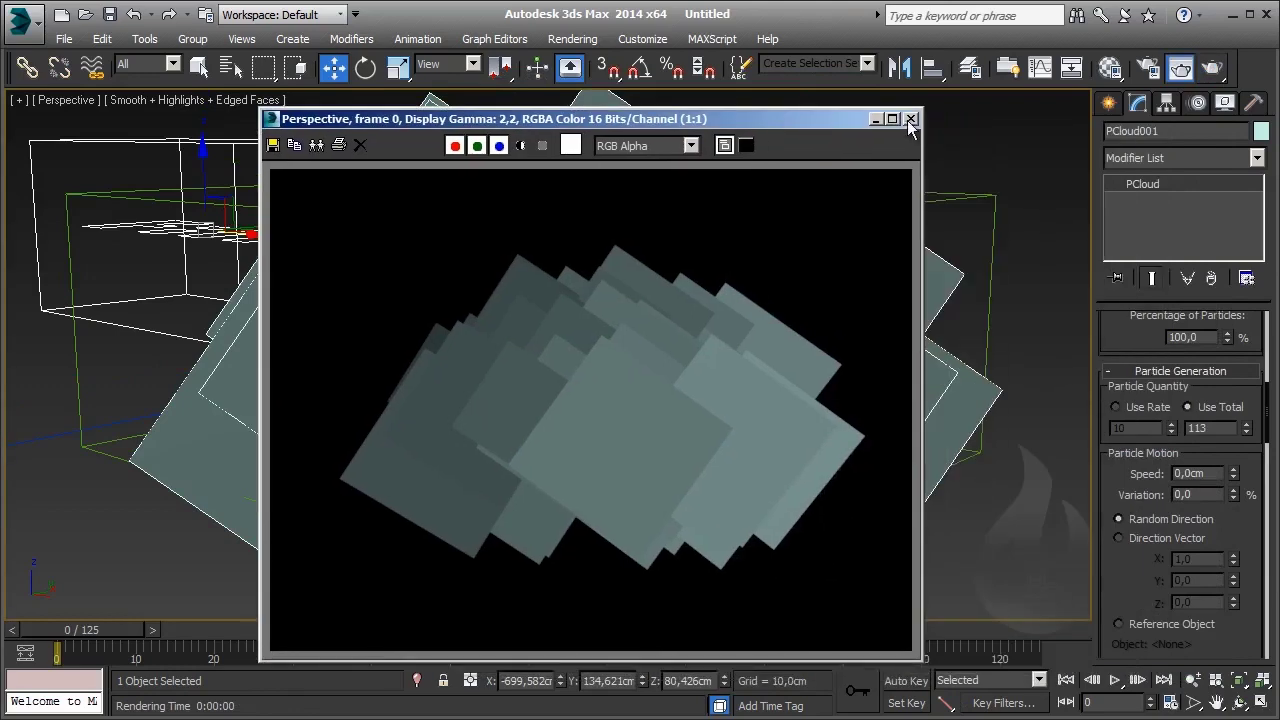
click(915, 128)
- Switch the viewport to Camera001 and render a test frame
key(c)
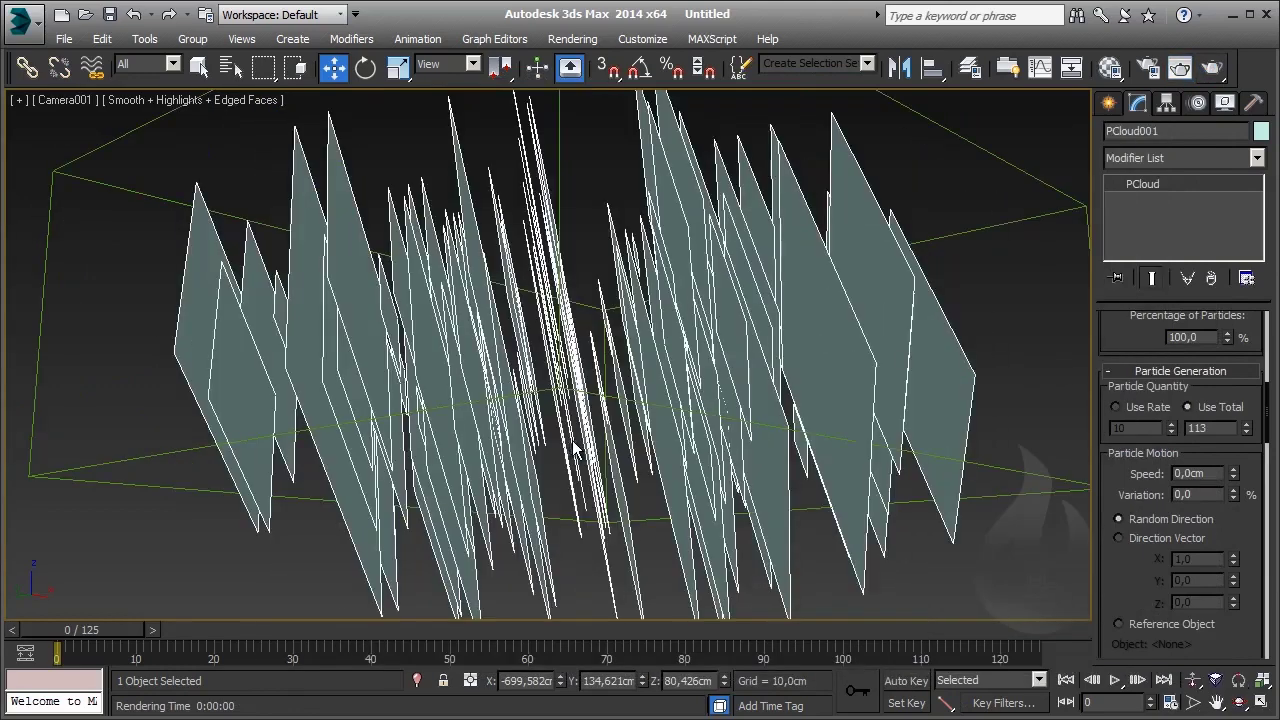
click(1214, 66)
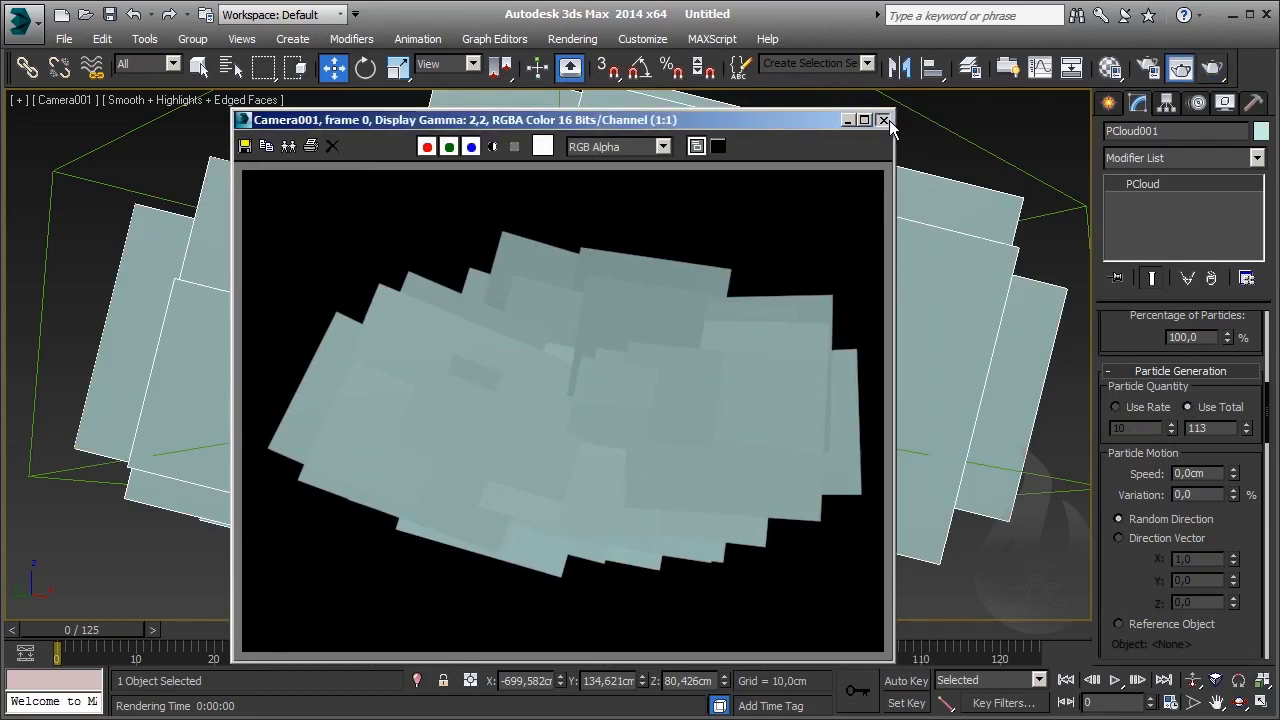
click(881, 119)
- Change particle Size to 50 cm and re-render the Camera001 view
scroll(1235, 522, down, 5)
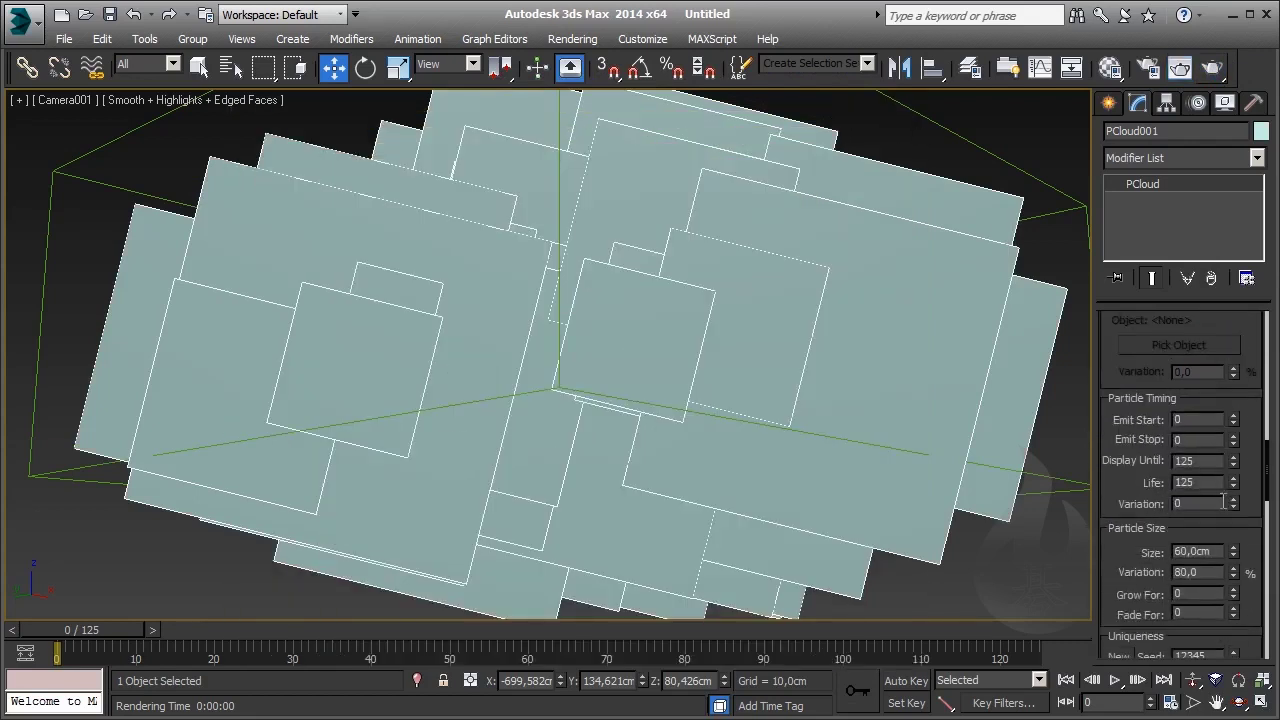
double_click(1192, 491)
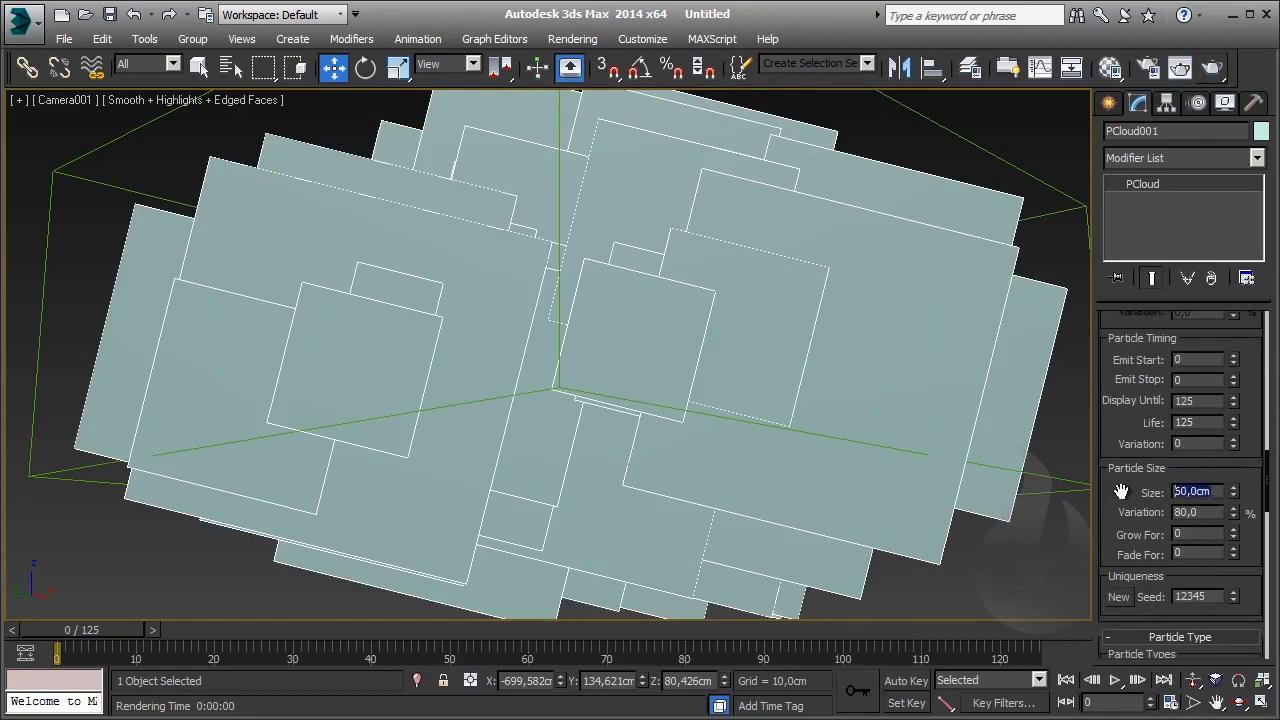
text(50)
key(Return)
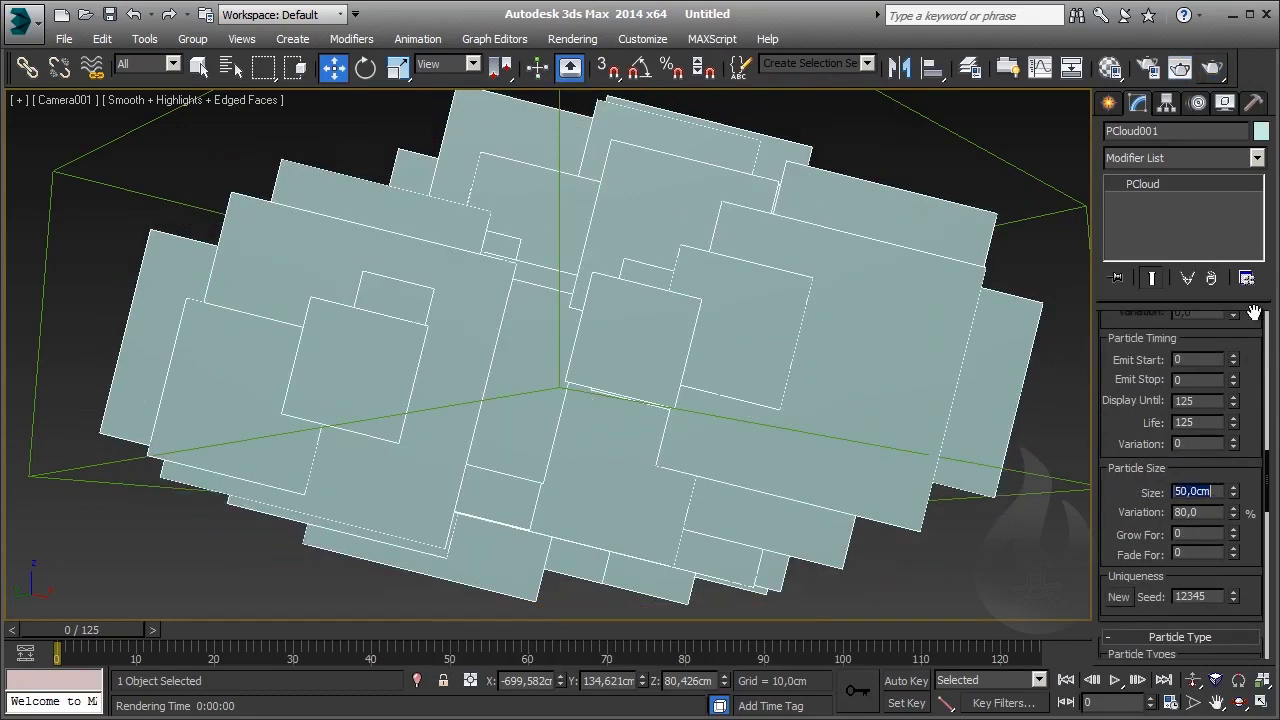
click(1214, 67)
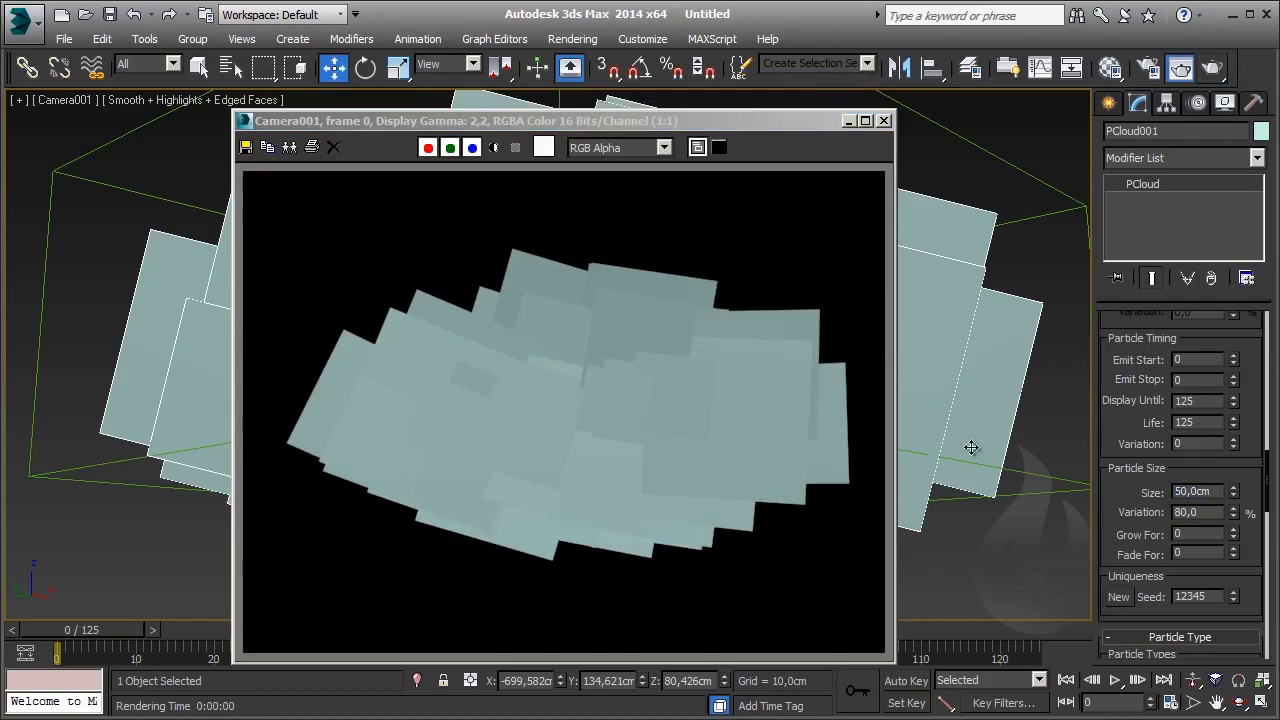
click(884, 121)
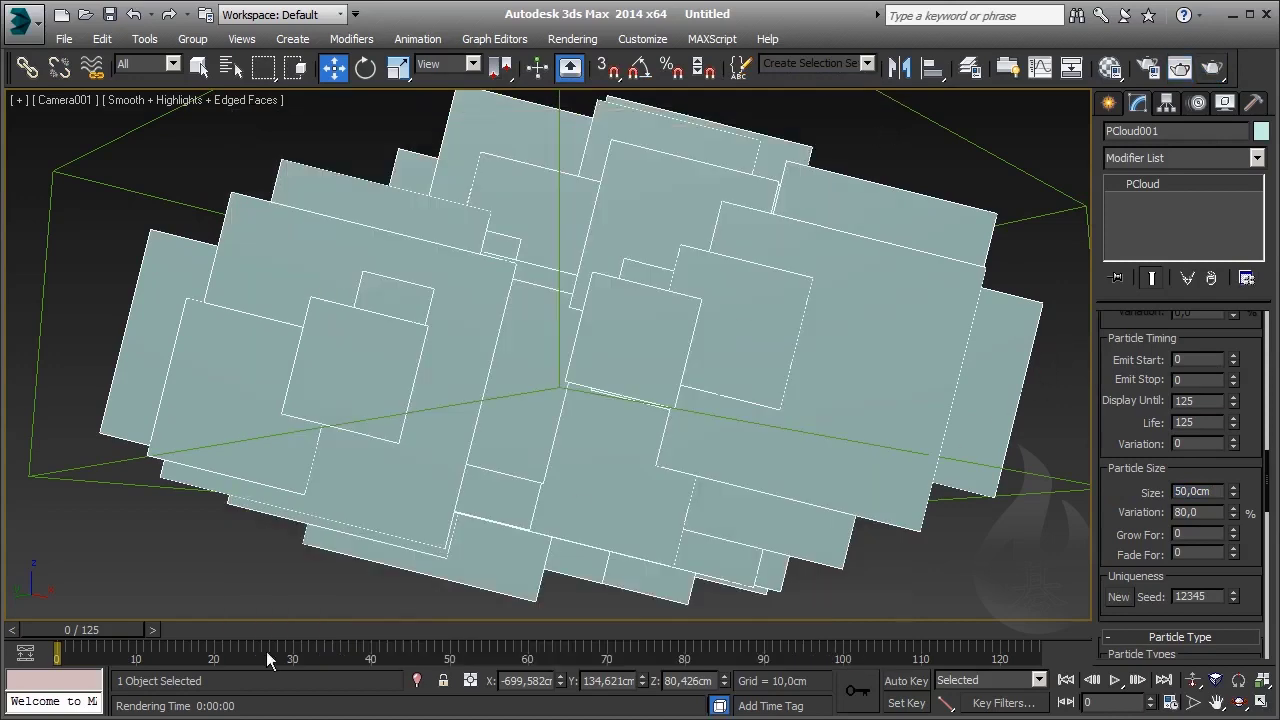
mouse_move(96, 630)
mouse_down()
mouse_move(506, 637)
mouse_move(82, 632)
mouse_up()
- Reset Spin Time to 0 in the Rotation and Collision rollout and scrub the timeline
key(w)
scroll(1240, 450, down, 2)
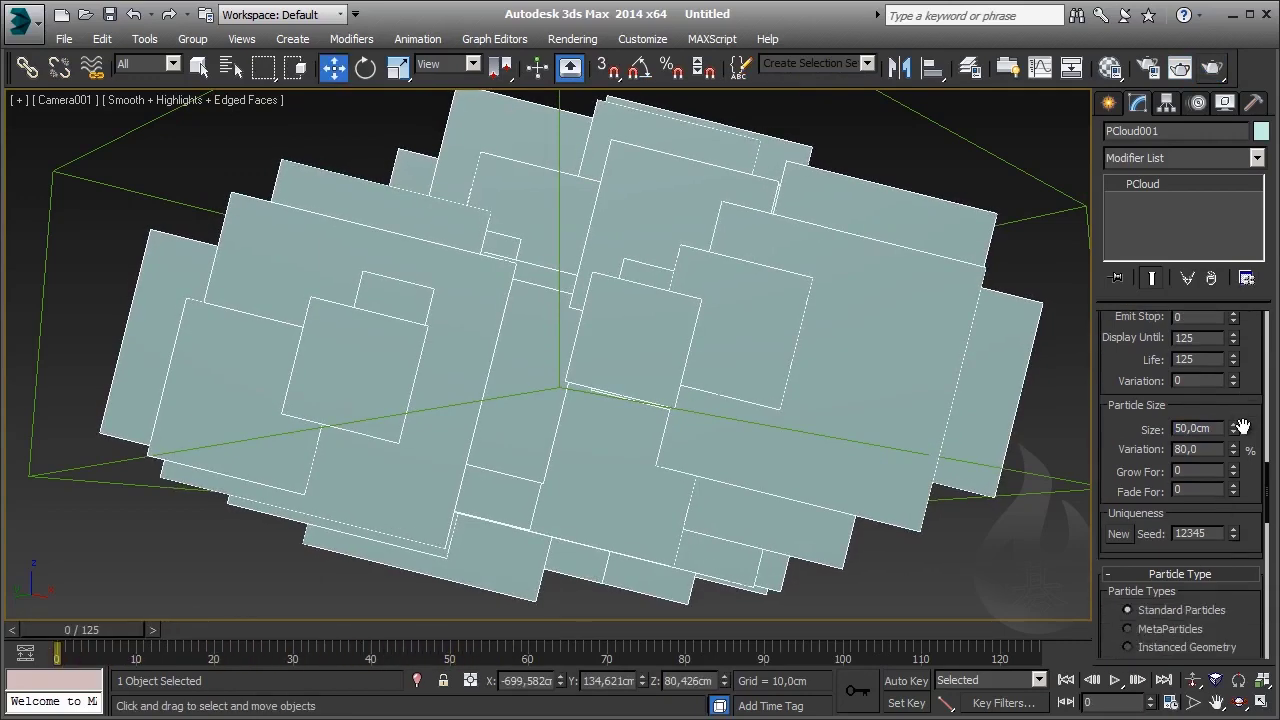
scroll(1236, 452, down, 4)
scroll(1232, 452, down, 5)
scroll(1232, 450, down, 5)
scroll(1230, 445, down, 4)
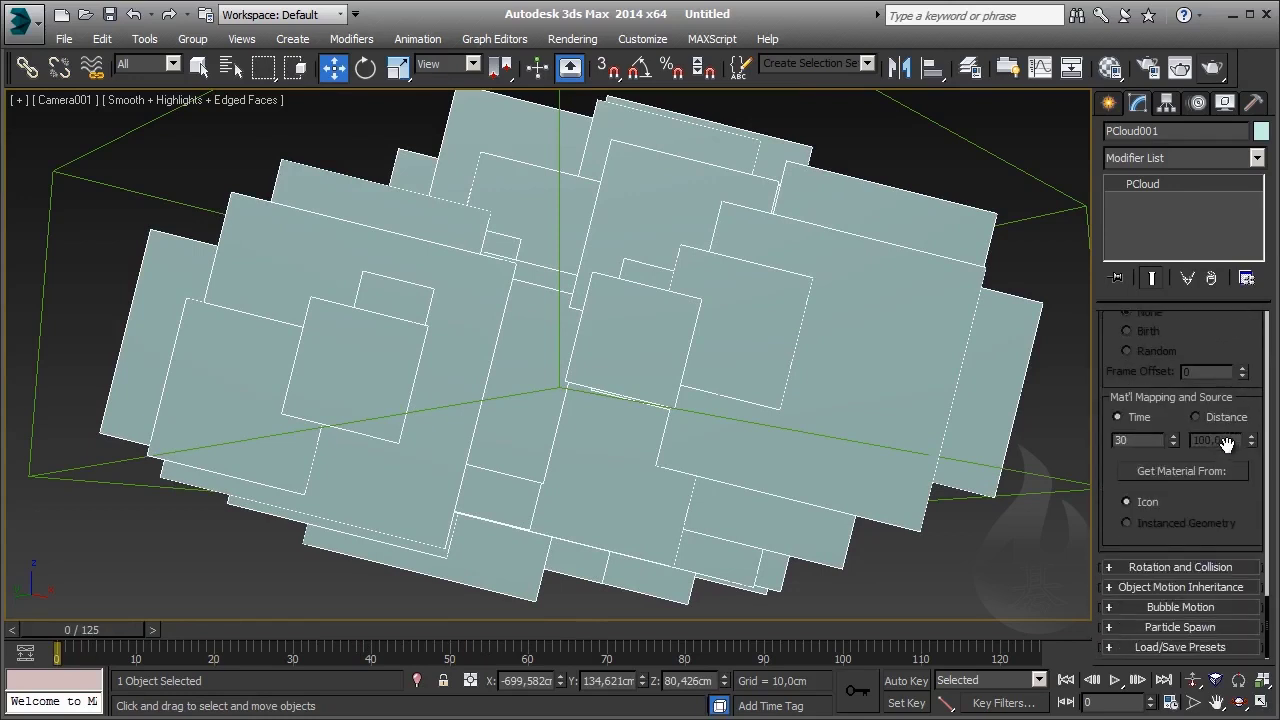
click(1168, 568)
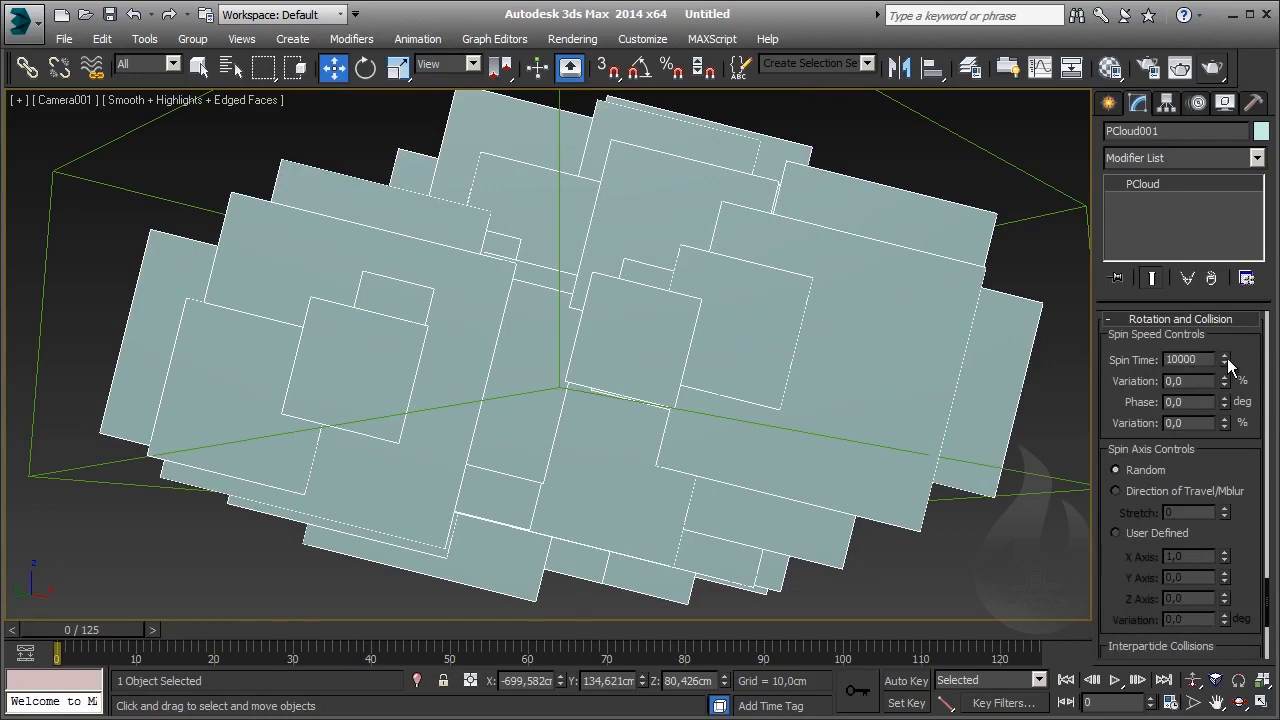
scroll(1229, 471, up, 1)
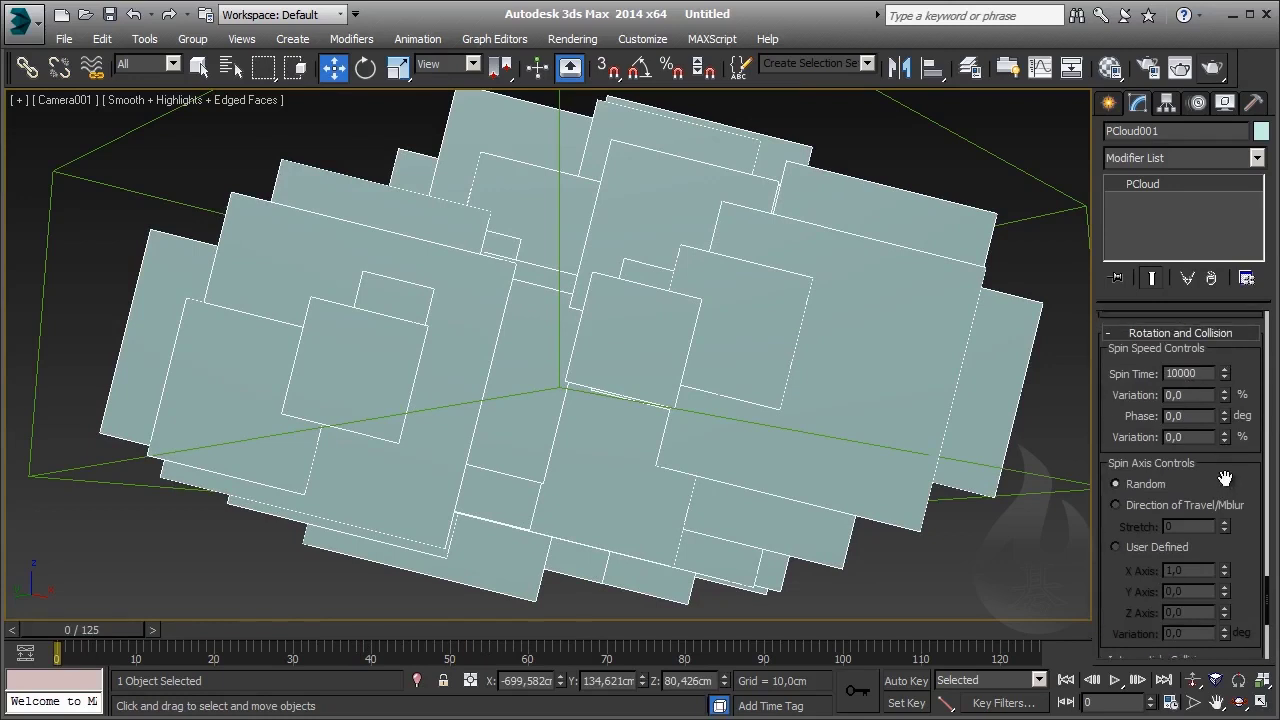
right_click(1225, 377)
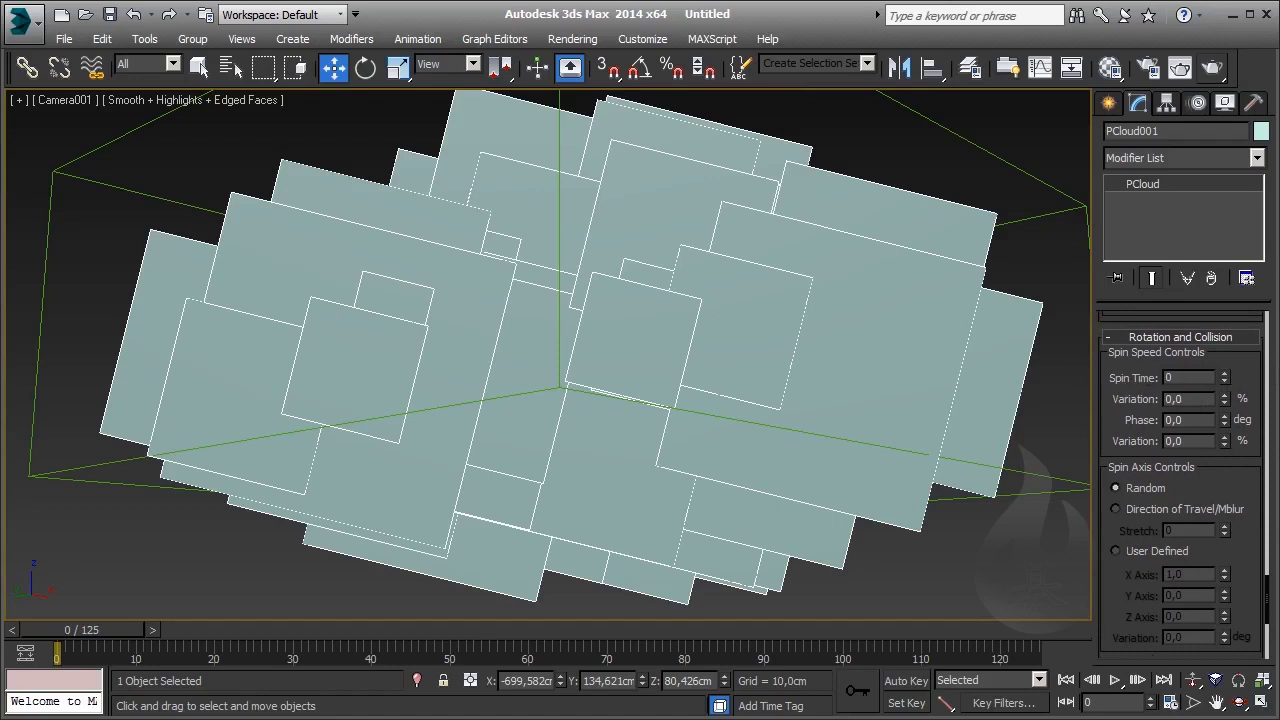
mouse_move(71, 629)
mouse_down()
mouse_move(916, 626)
mouse_move(53, 625)
mouse_up()
- Render the Camera001 view without spin, then close the render window
click(1212, 67)
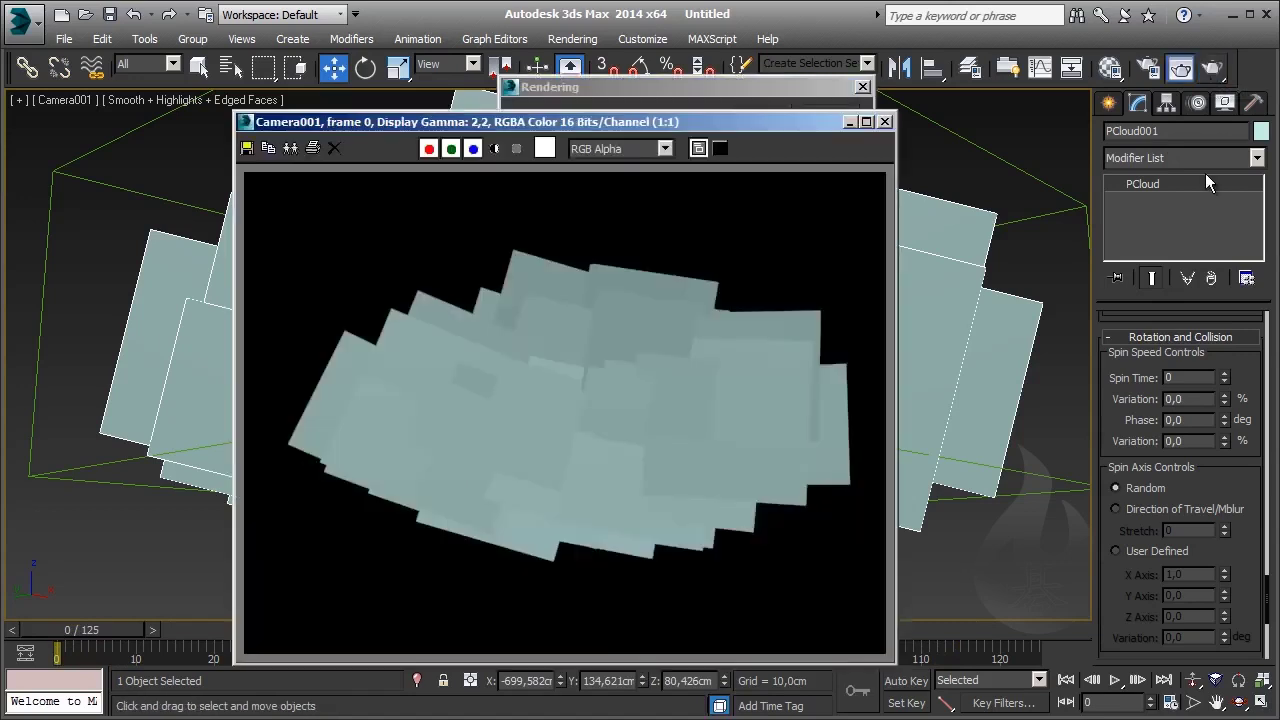
drag(744, 120, 720, 118)
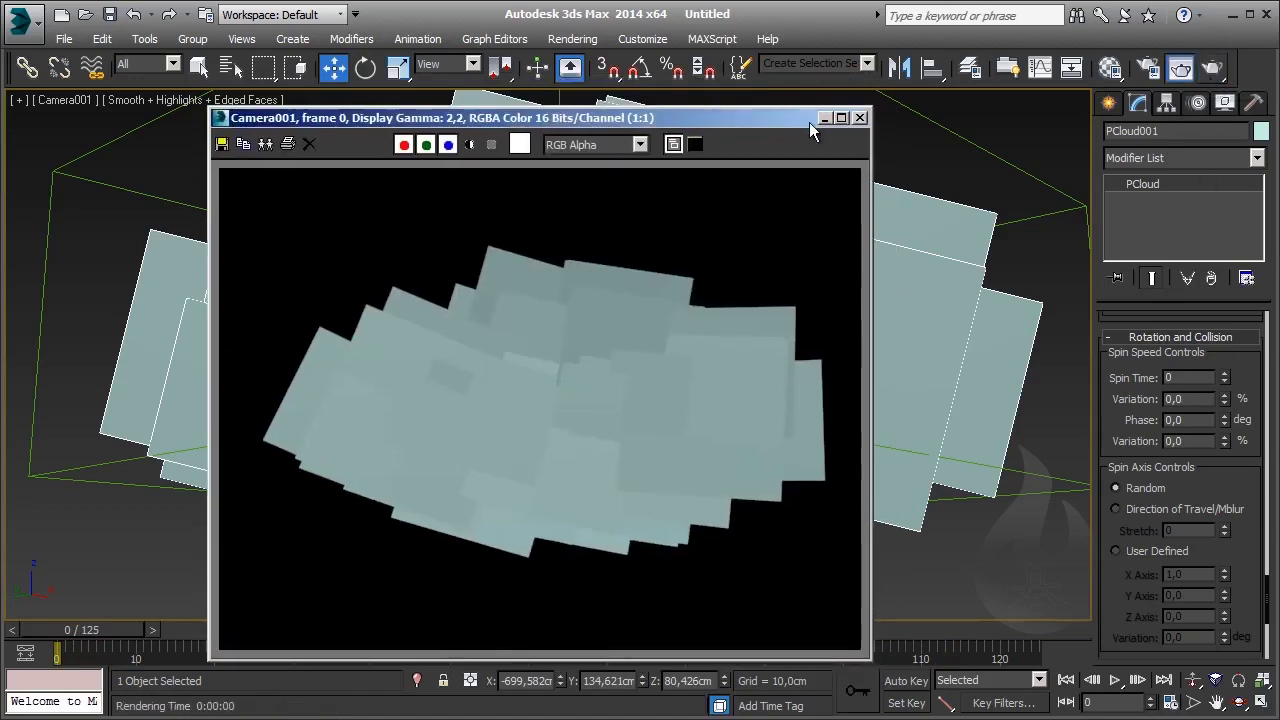
click(861, 121)
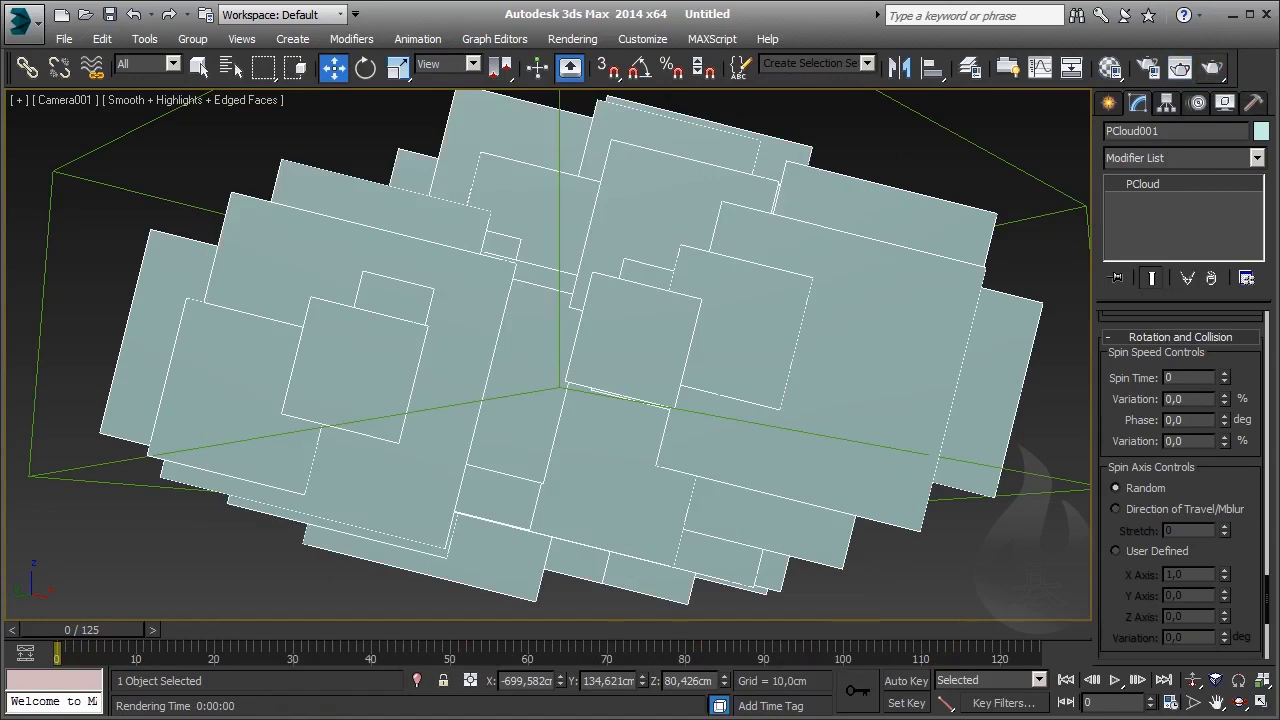
- Save the current PCloud settings as the preset 'Cloud_Tutorial'
scroll(1164, 571, down, 5)
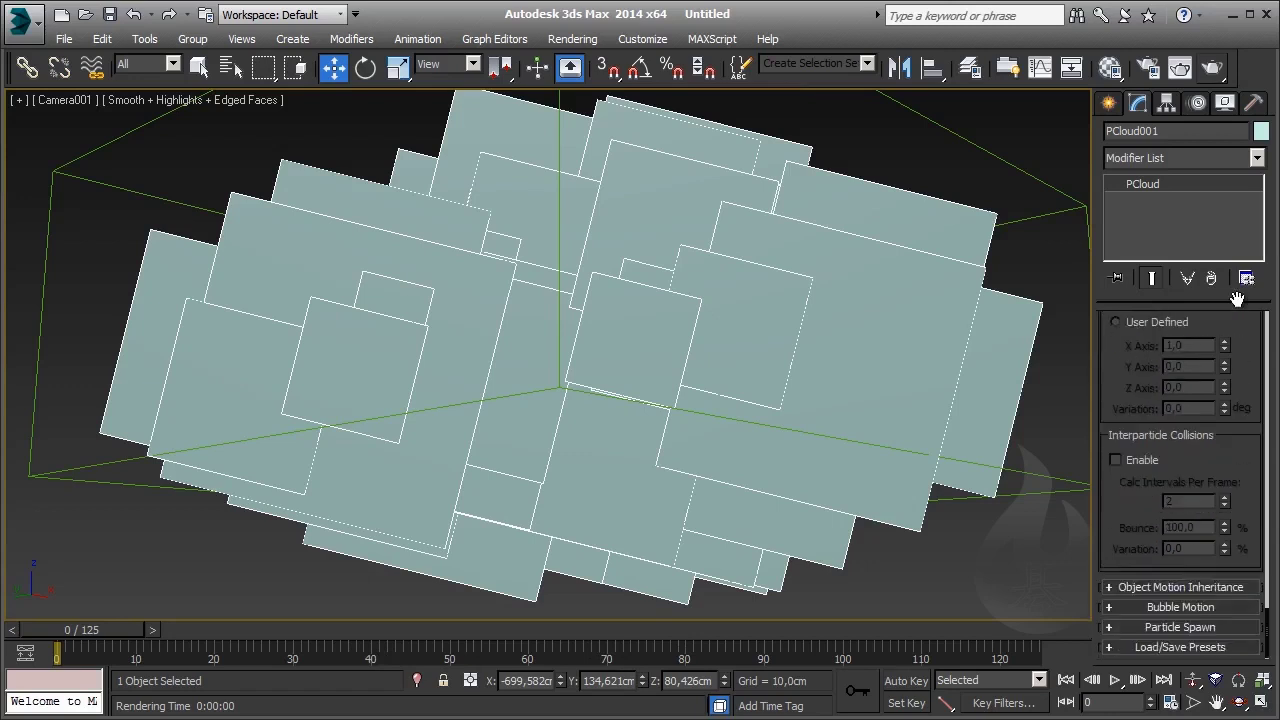
click(1164, 645)
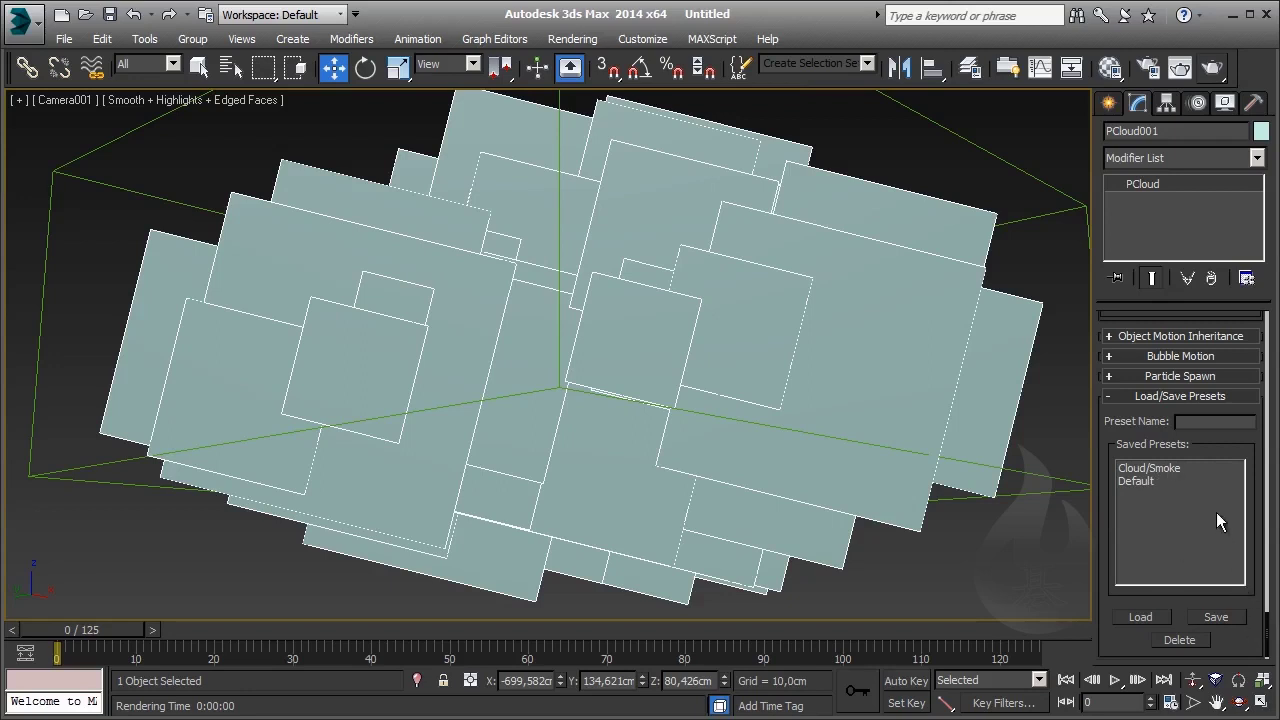
click(1215, 617)
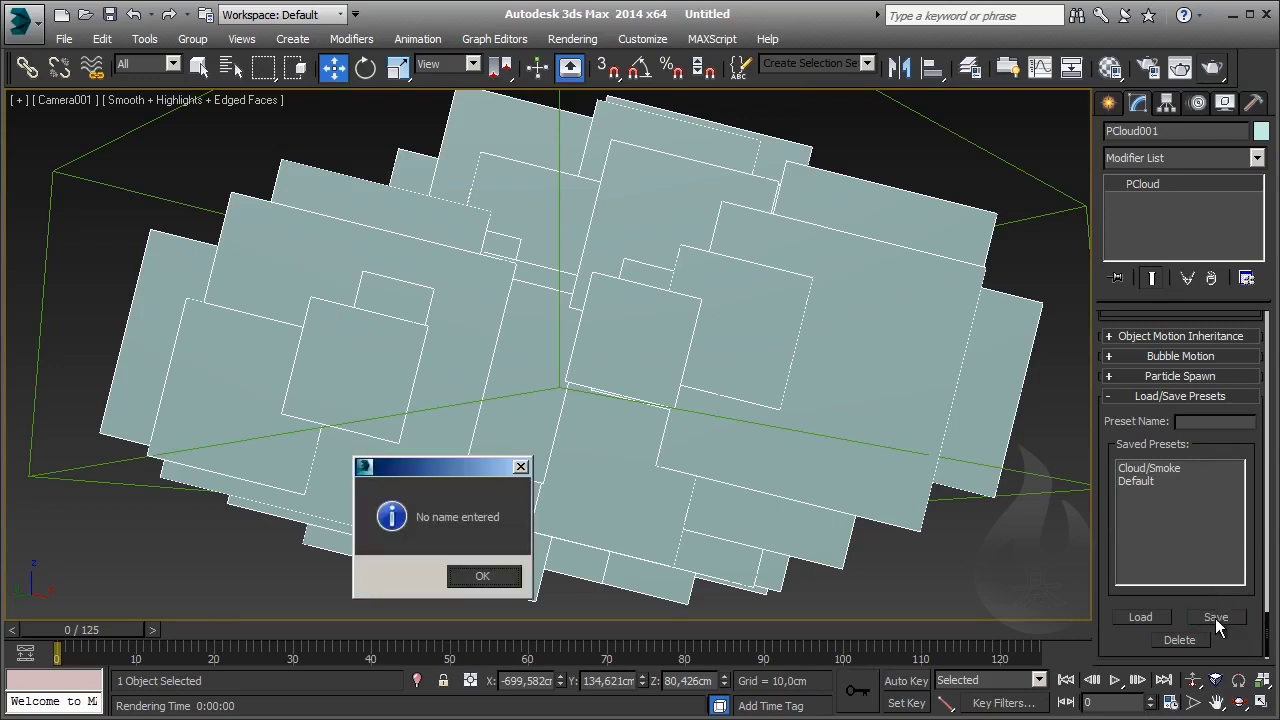
click(470, 577)
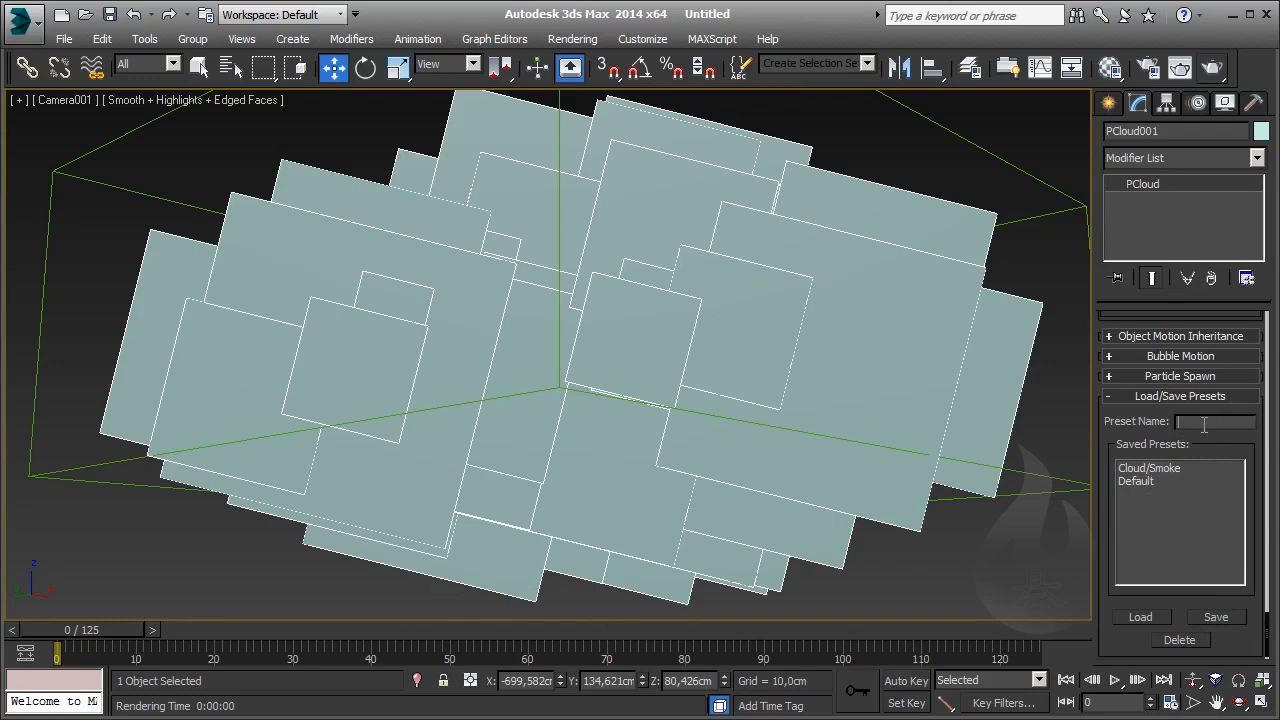
text(Cloud)
text(_Tutorial)
click(1214, 616)
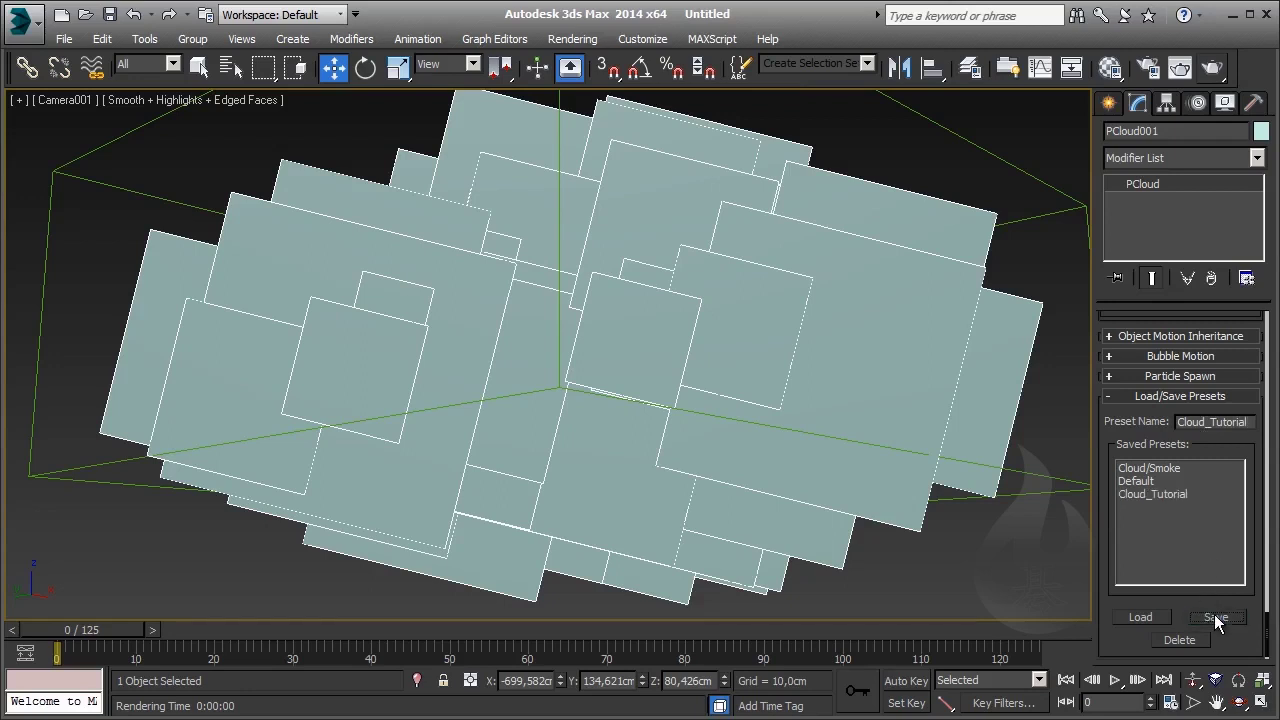